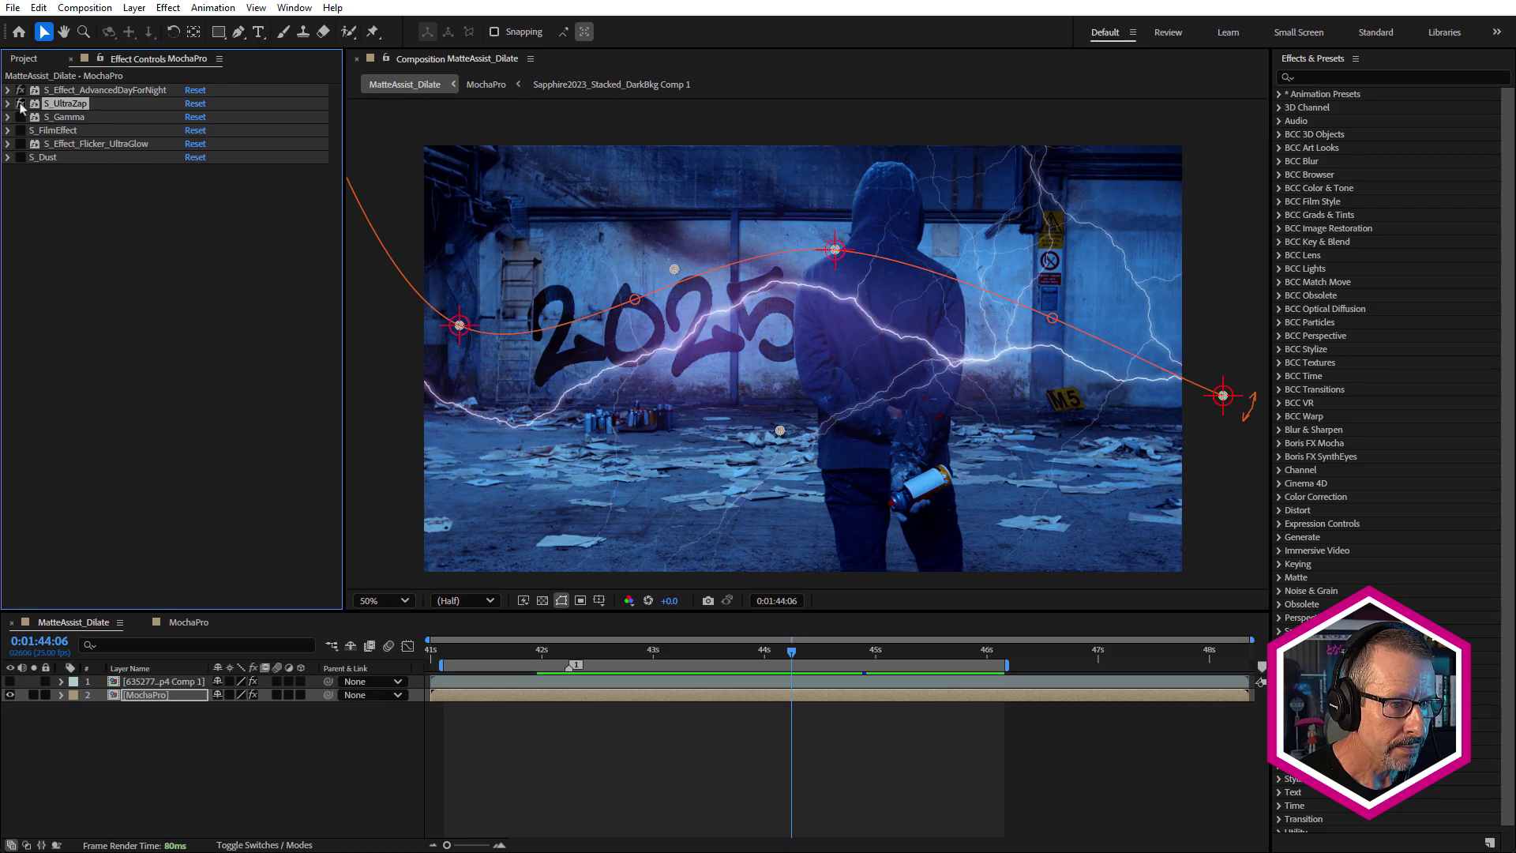
Preview the lightning around 0:01:43:22 and open the S_UltraZap effect's mask in Mocha.
{"action": "left_click", "coordinate": [639, 649]}
{"action": "left_click_drag", "start_coordinate": [670, 650], "coordinate": [750, 718]}
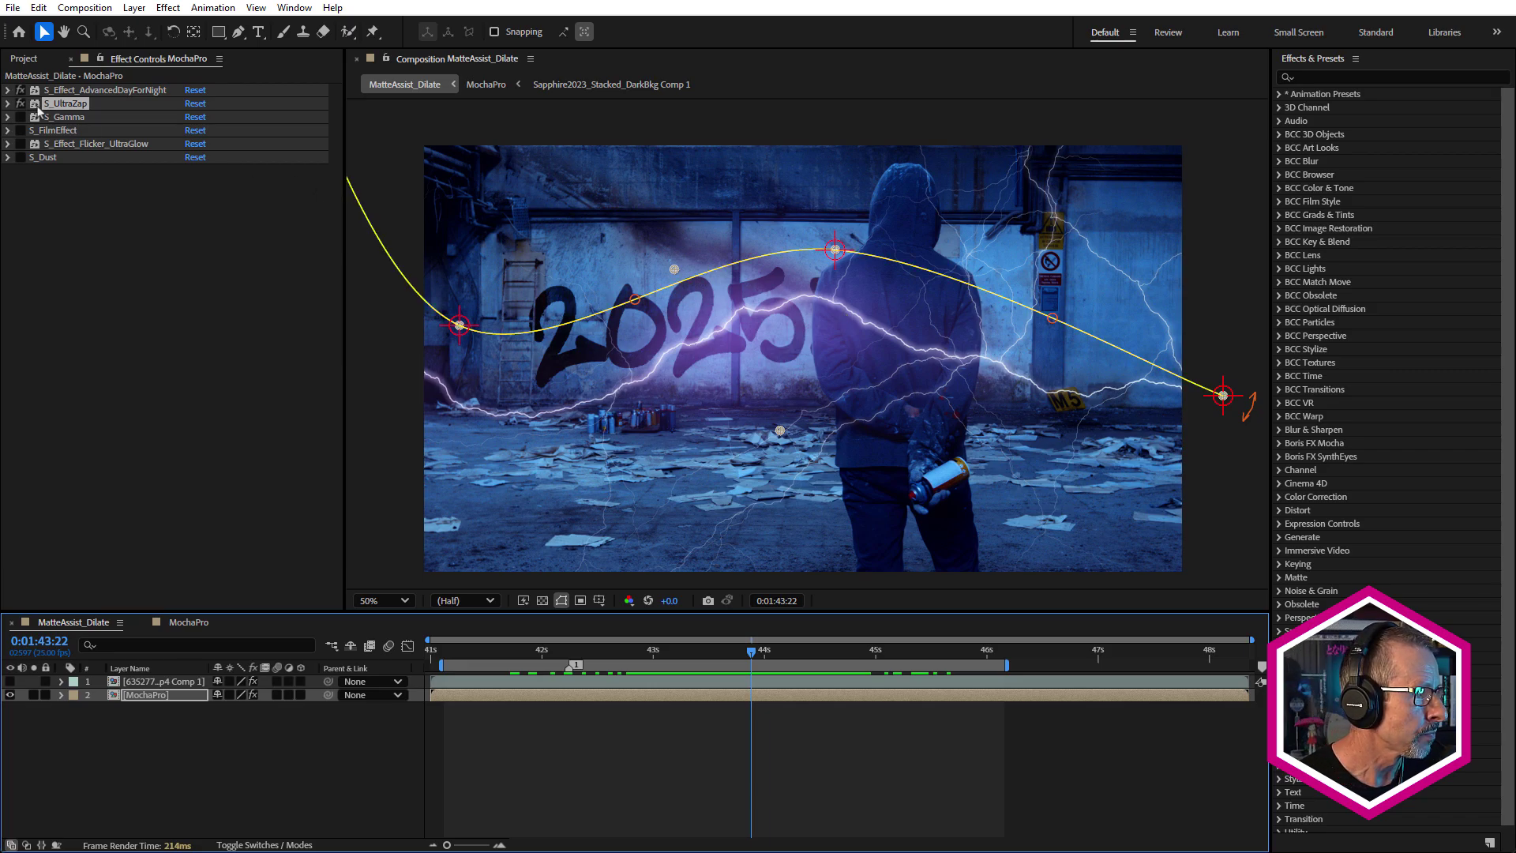
{"action": "left_click", "coordinate": [8, 103]}
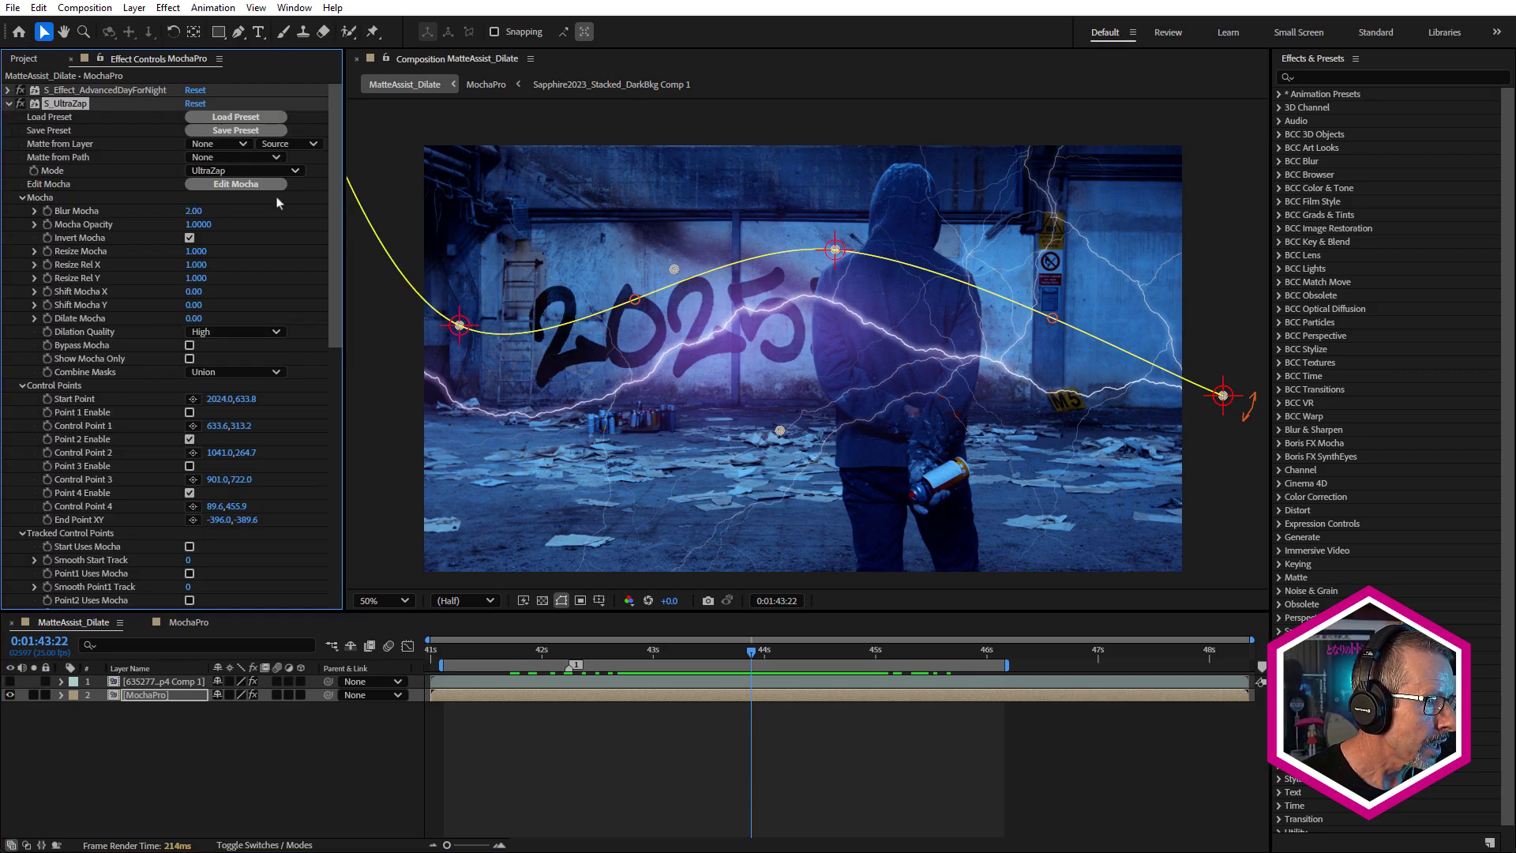
{"action": "left_click", "coordinate": [235, 186]}
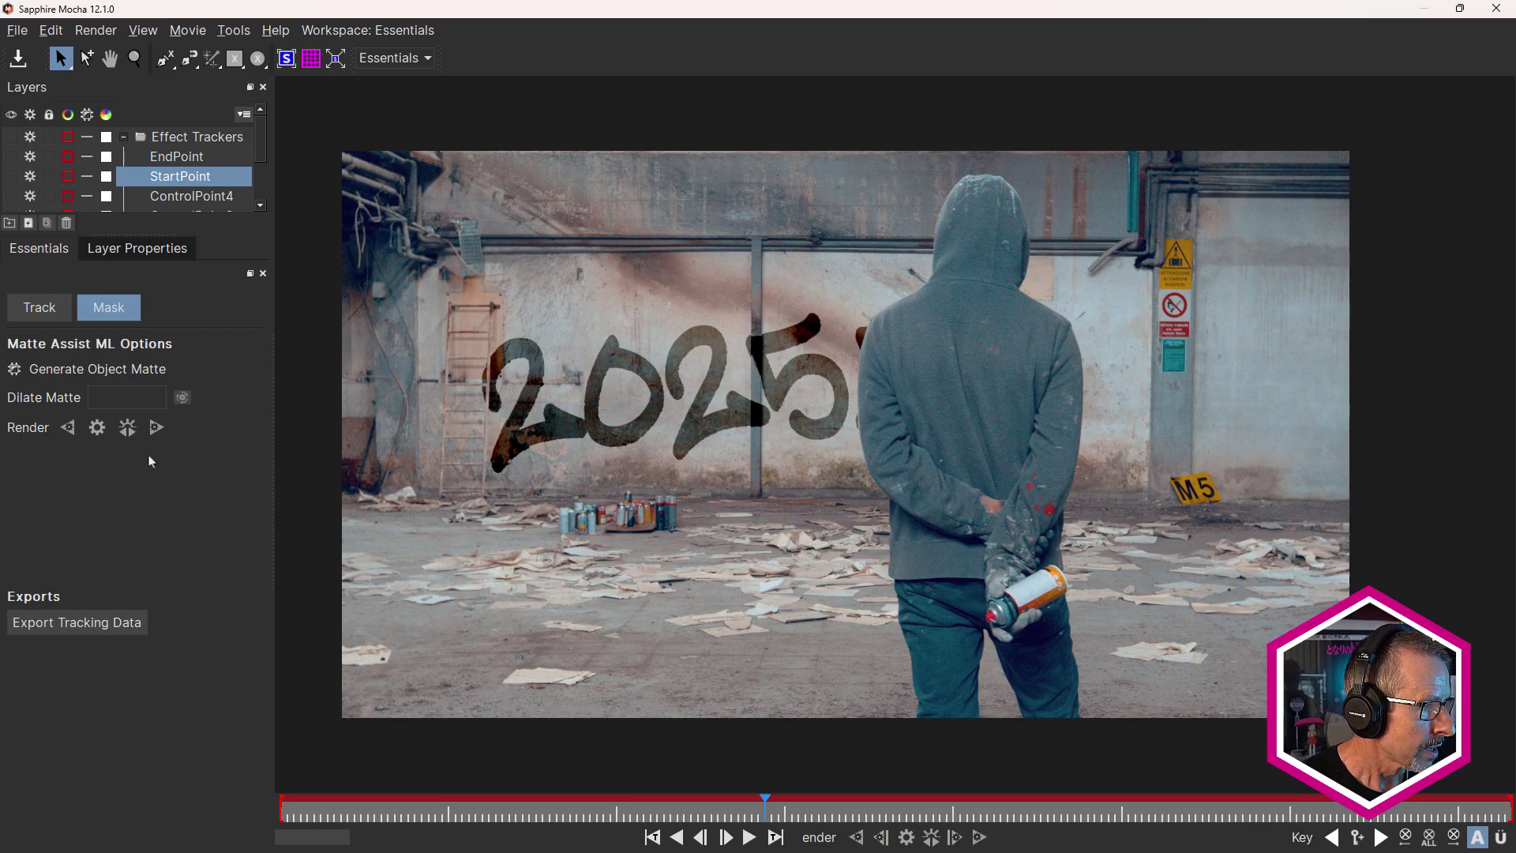
Compare the Essentials Track and Mask options with the Classic workspace, returning to Essentials.
{"action": "left_click", "coordinate": [40, 308]}
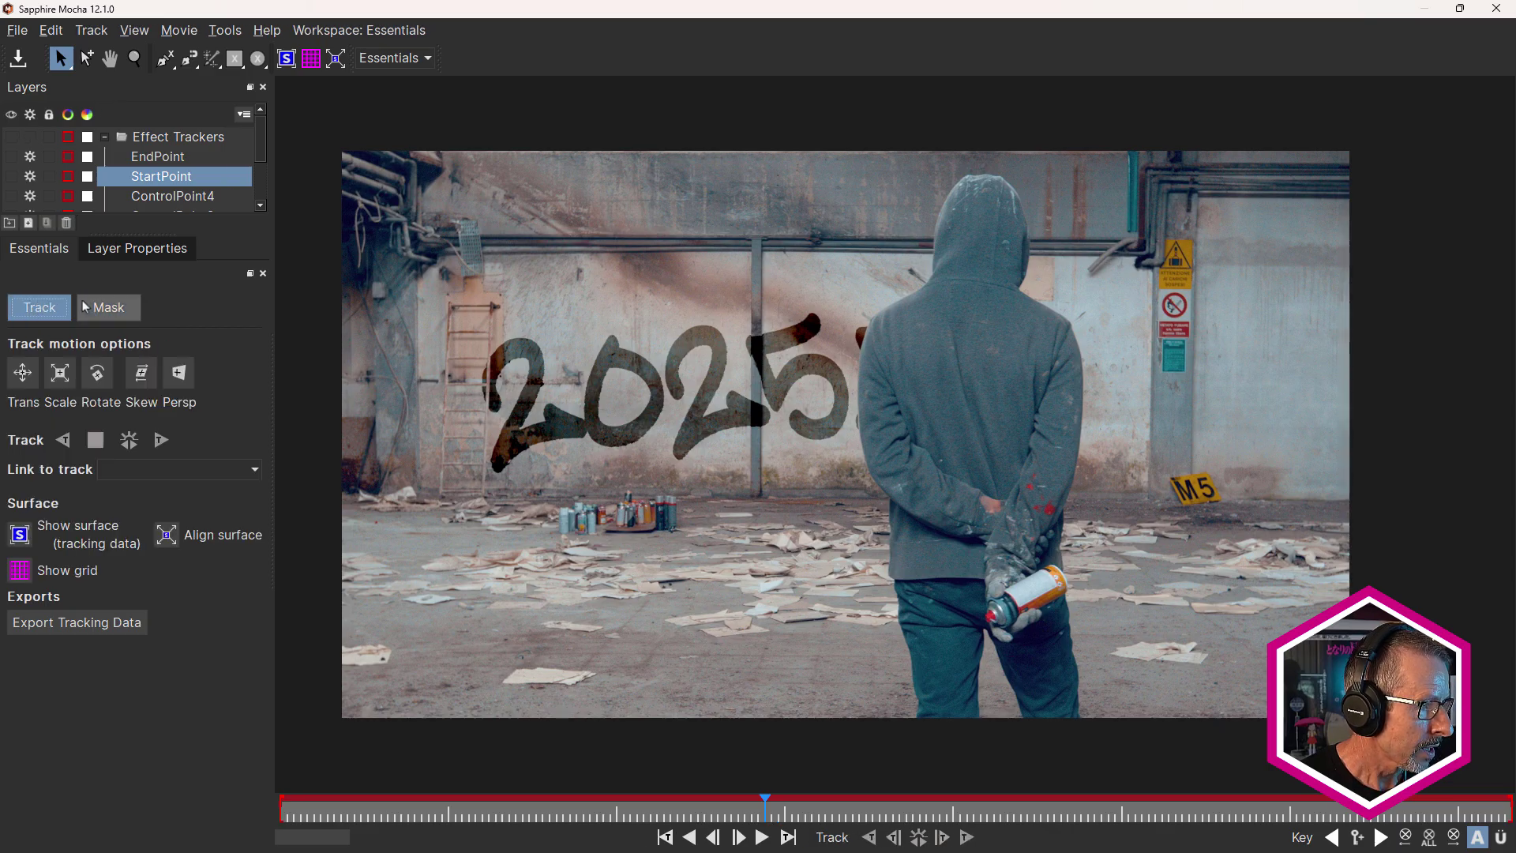
{"action": "left_click", "coordinate": [120, 309]}
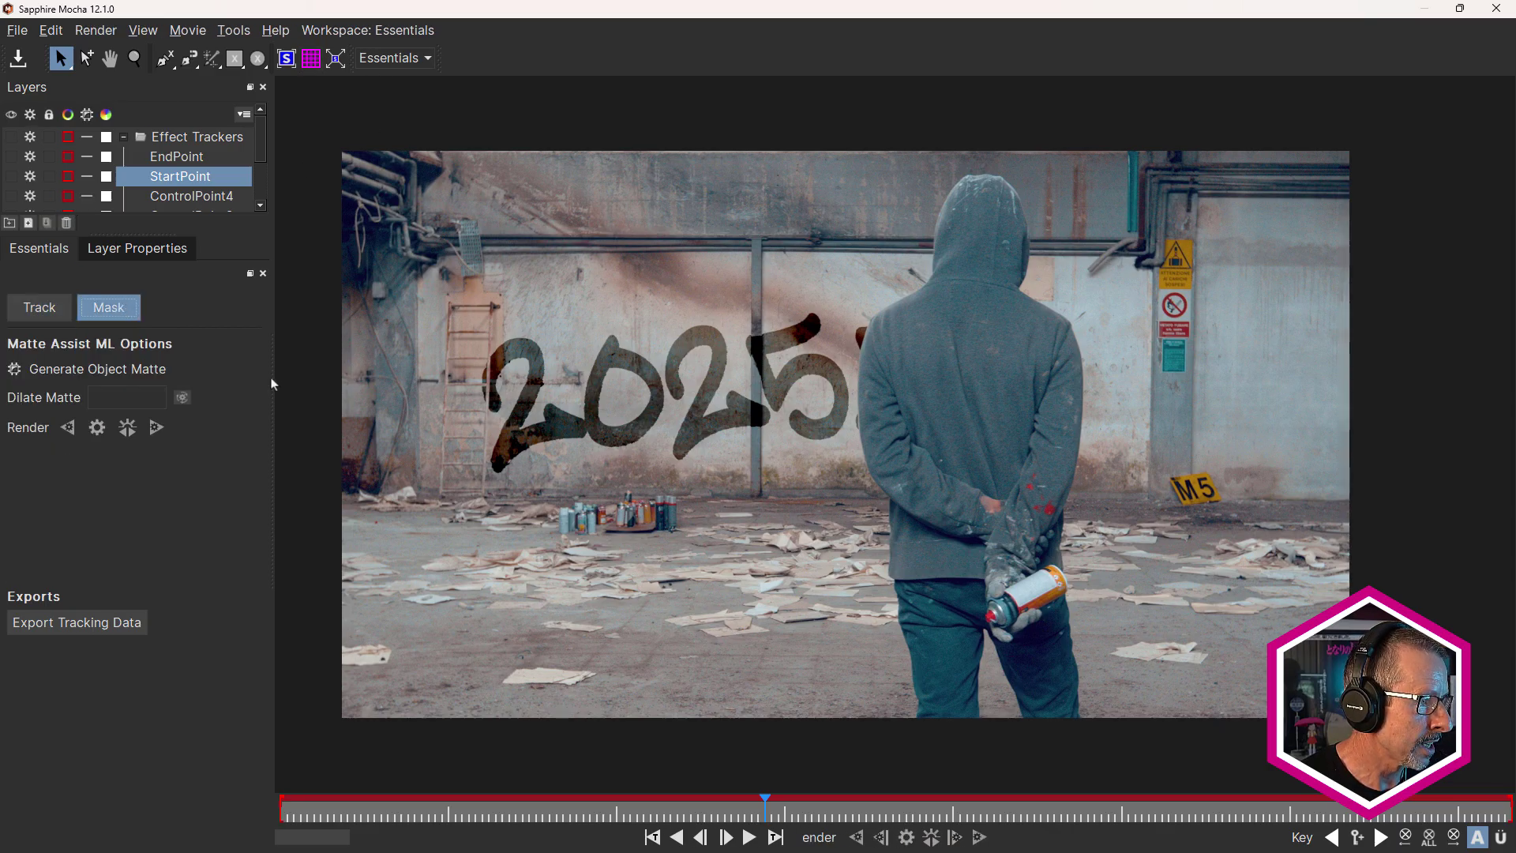
{"action": "left_click", "coordinate": [404, 58]}
{"action": "left_click", "coordinate": [394, 96]}
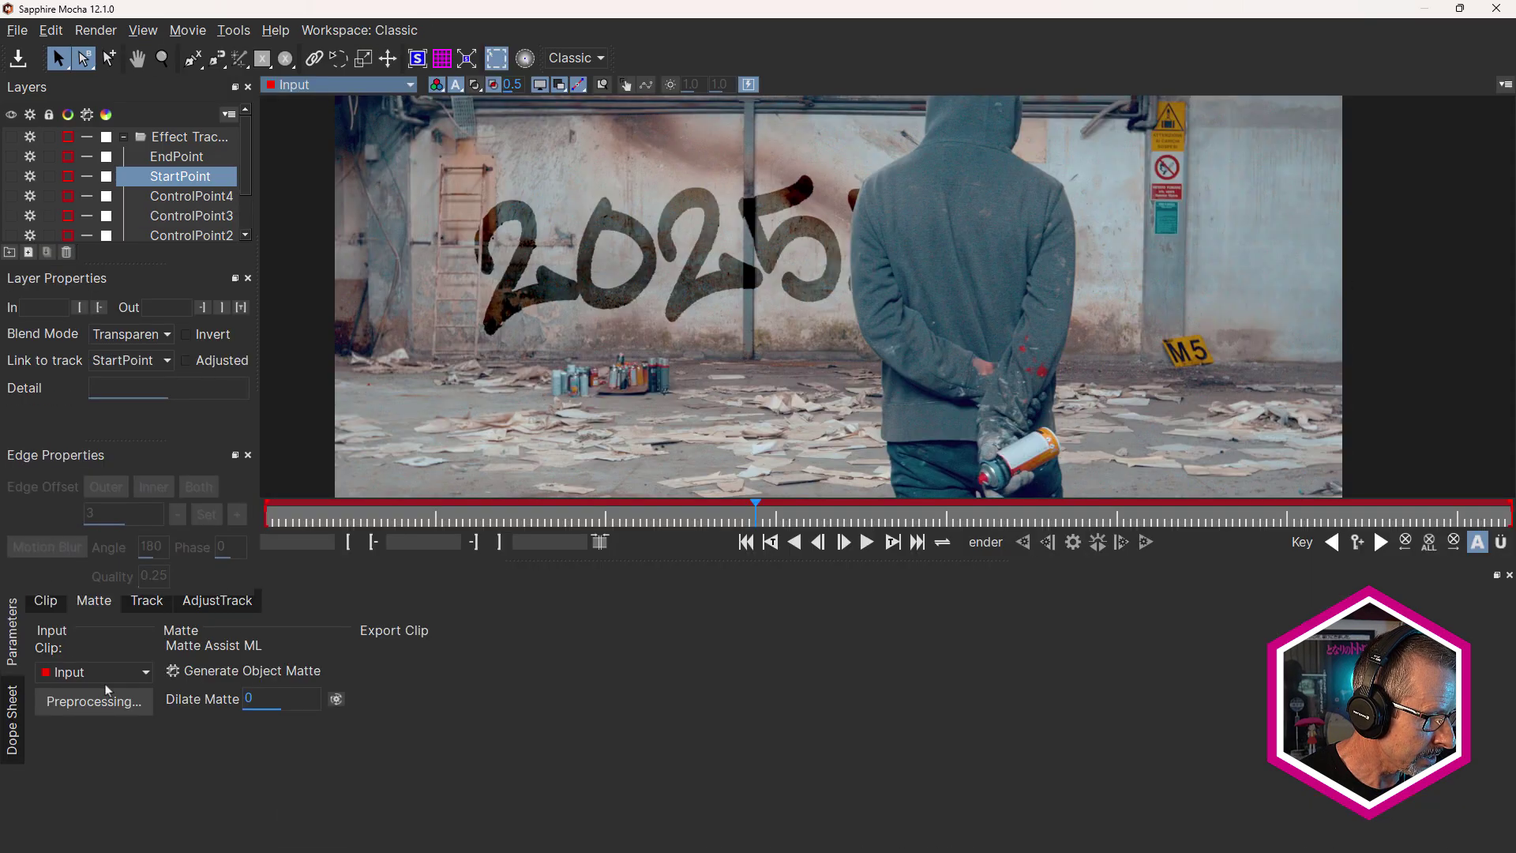
{"action": "left_click", "coordinate": [560, 61]}
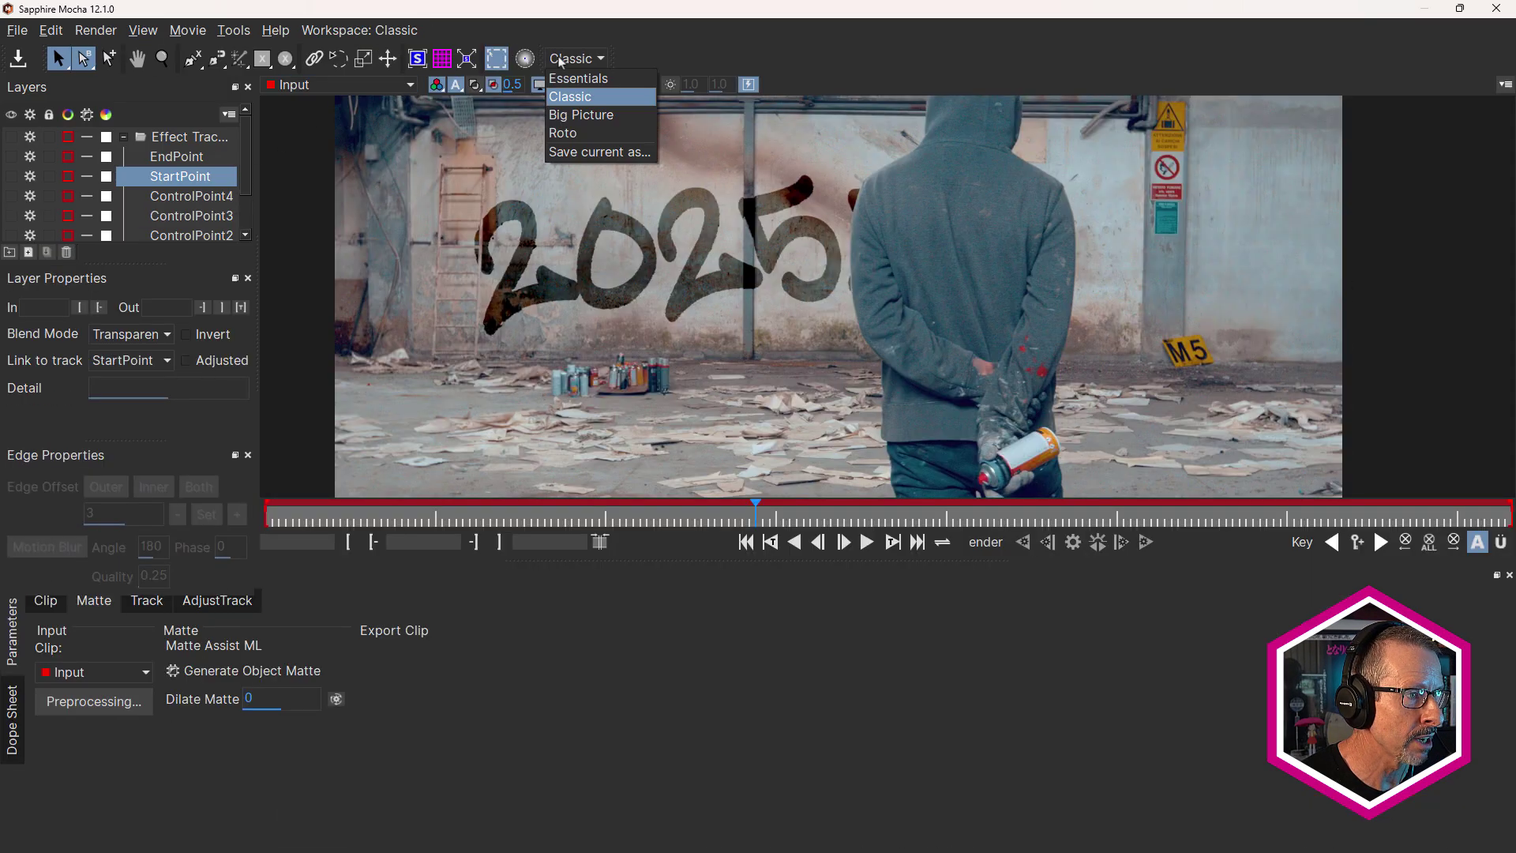
{"action": "left_click", "coordinate": [565, 78]}
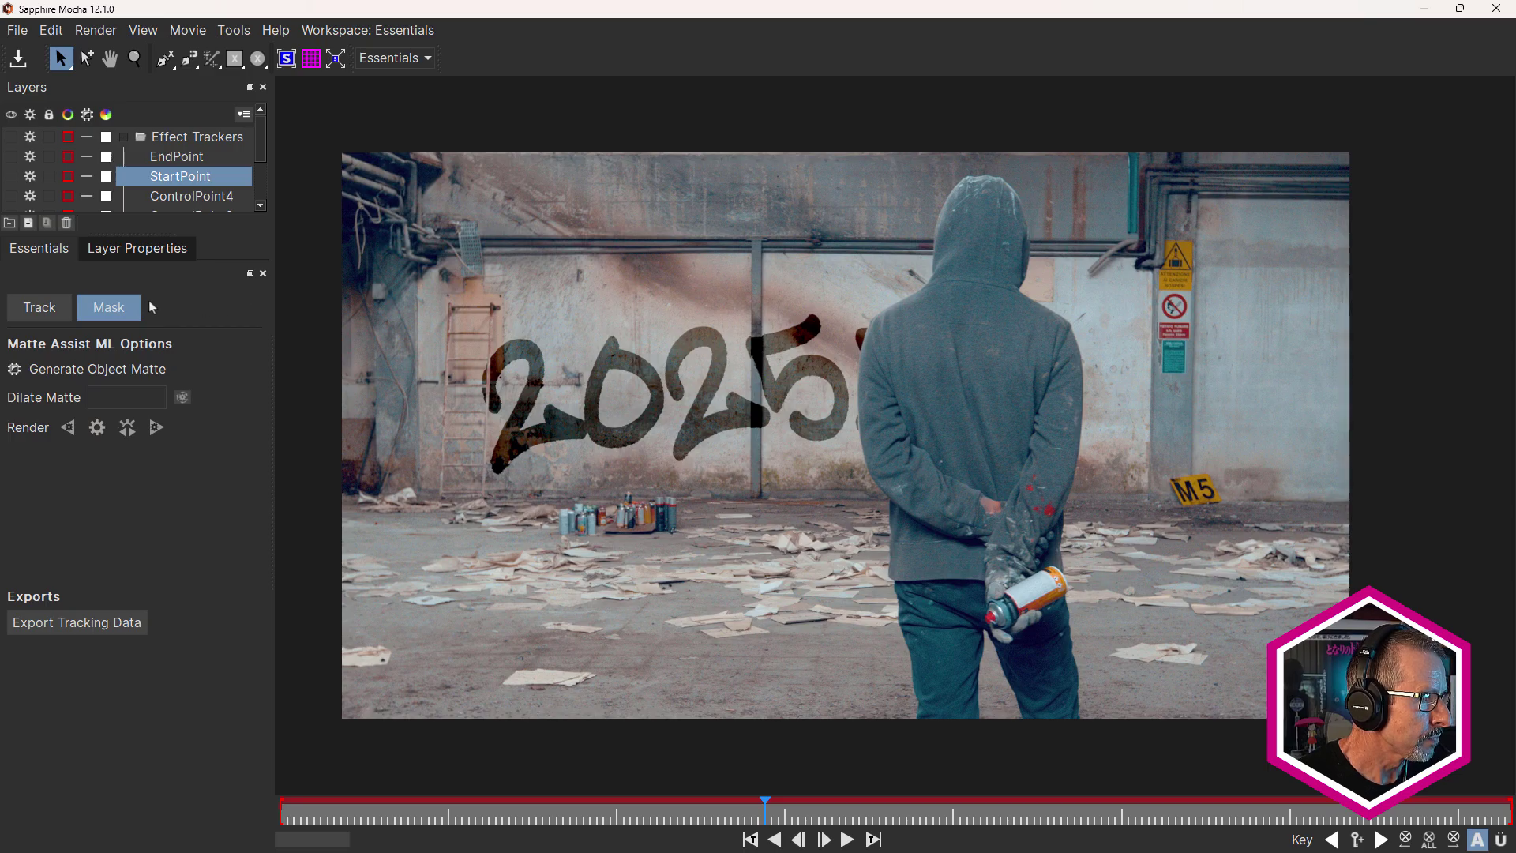
Select the hooded figure with object brush points on the hood and the back of the jacket, at a frame further along the clip.
{"action": "left_click", "coordinate": [212, 58]}
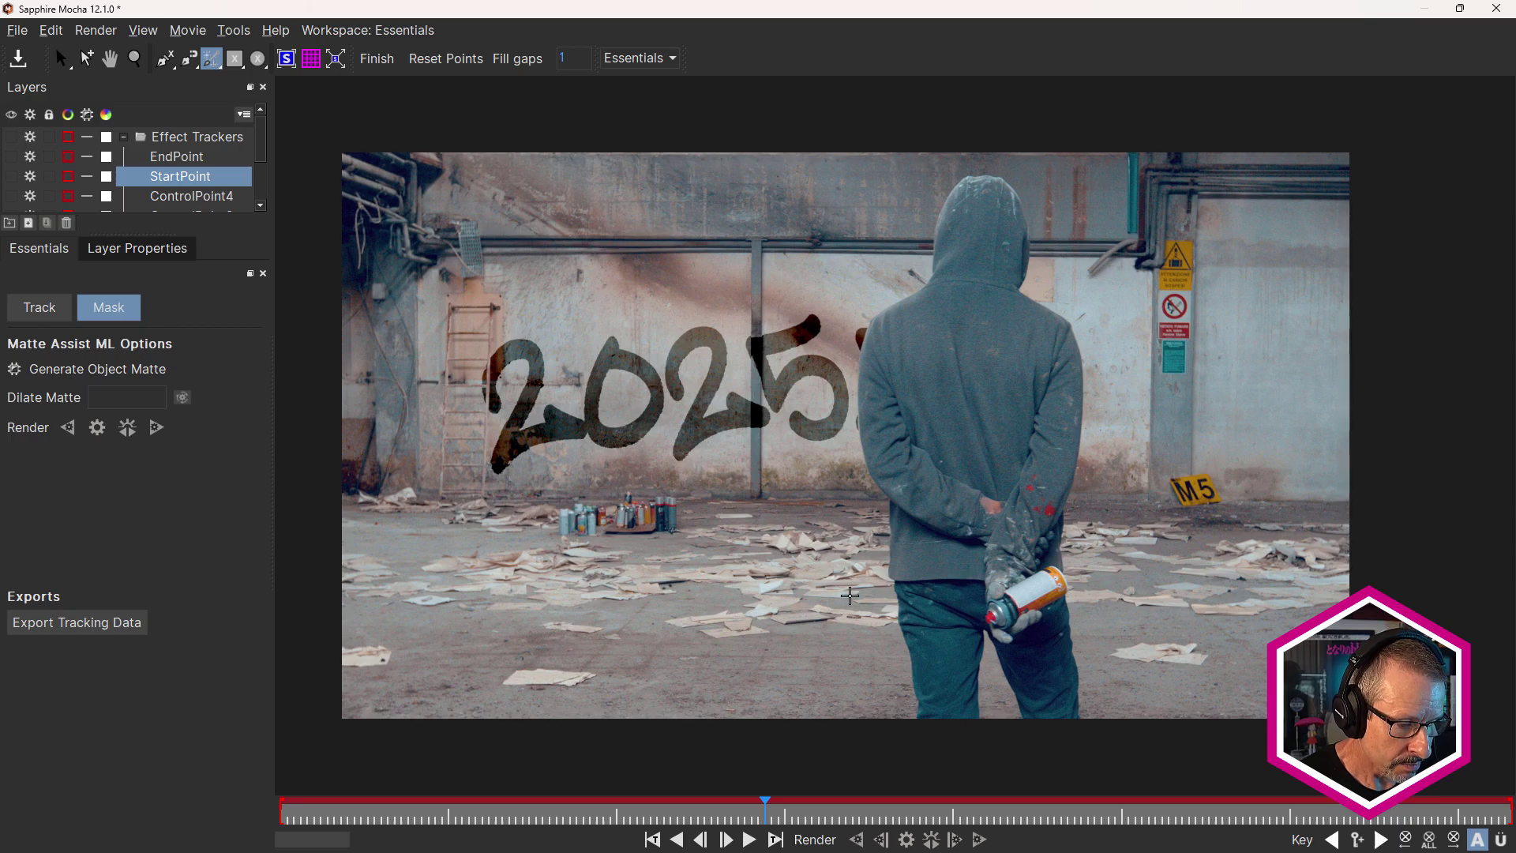
{"action": "left_click_drag", "start_coordinate": [763, 813], "coordinate": [925, 817]}
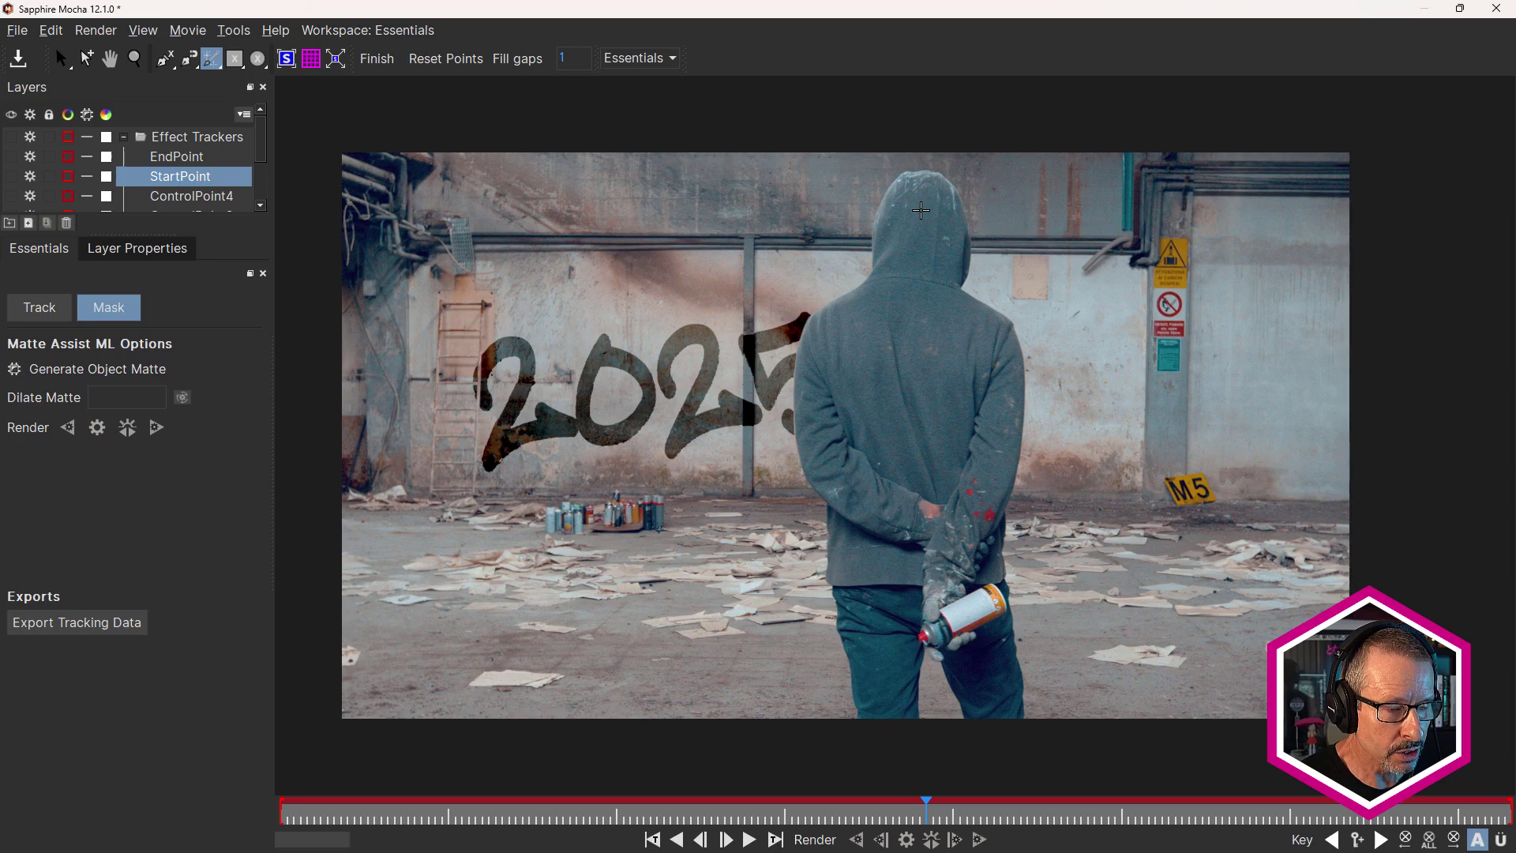
{"action": "left_click", "coordinate": [921, 210]}
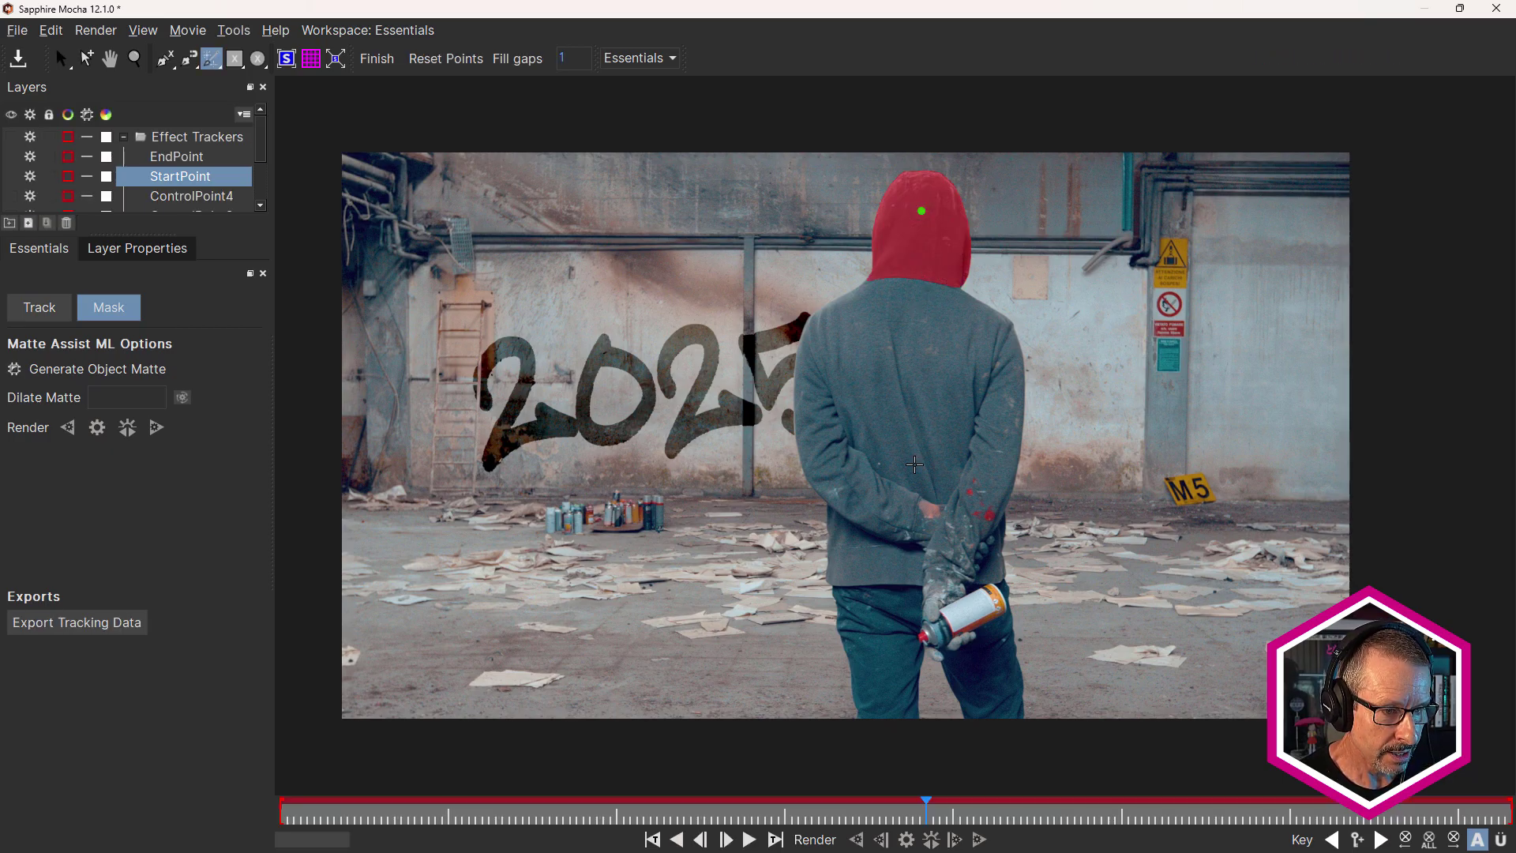
{"action": "left_click", "coordinate": [914, 465]}
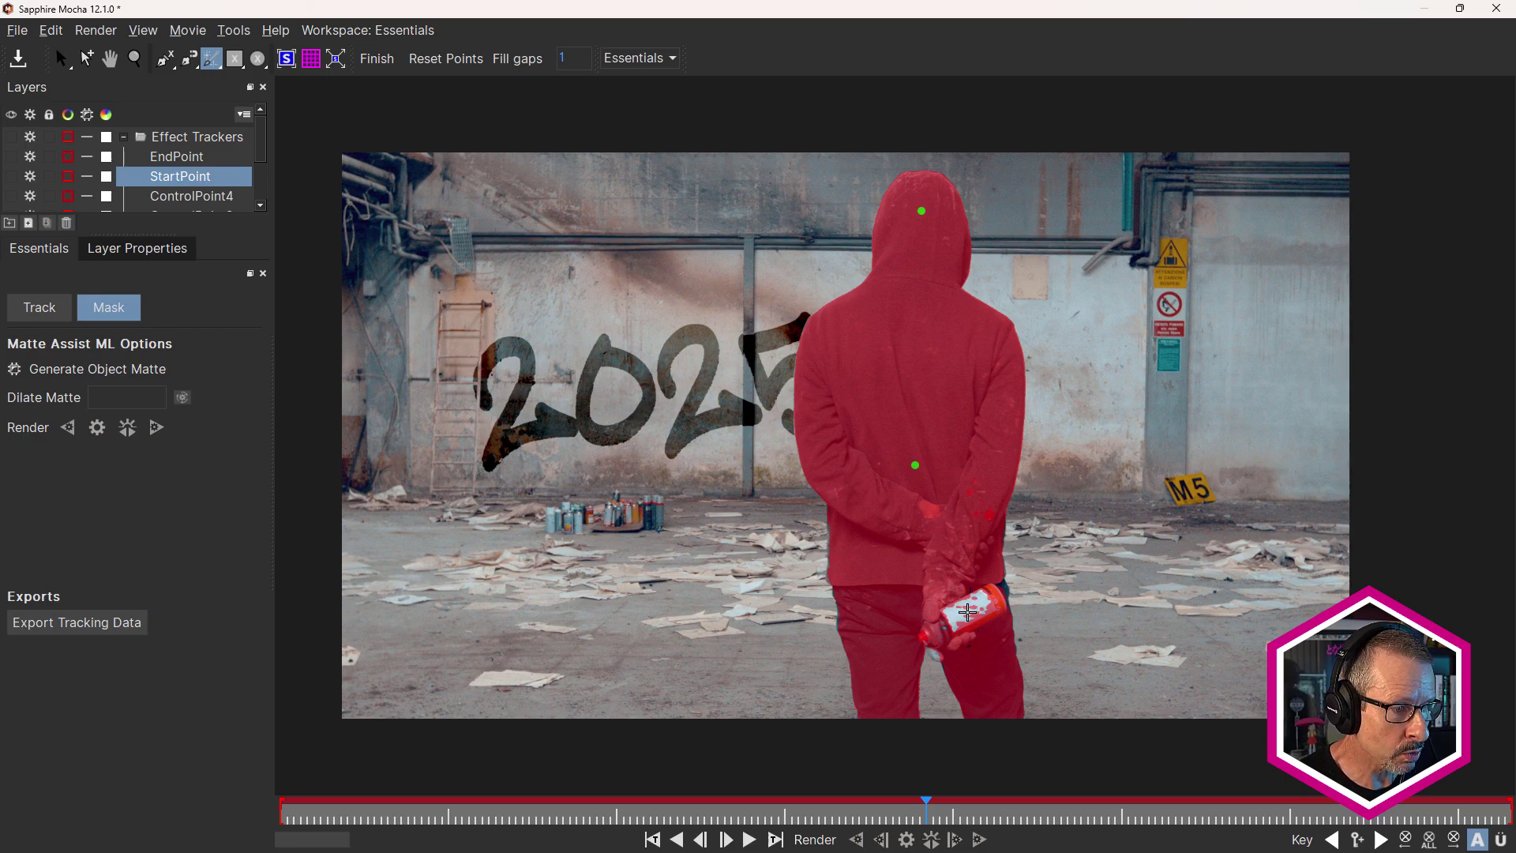
Paint the spray can's missing label area into the figure's selection, using a brush radius of 30.
{"action": "left_click", "coordinate": [212, 58]}
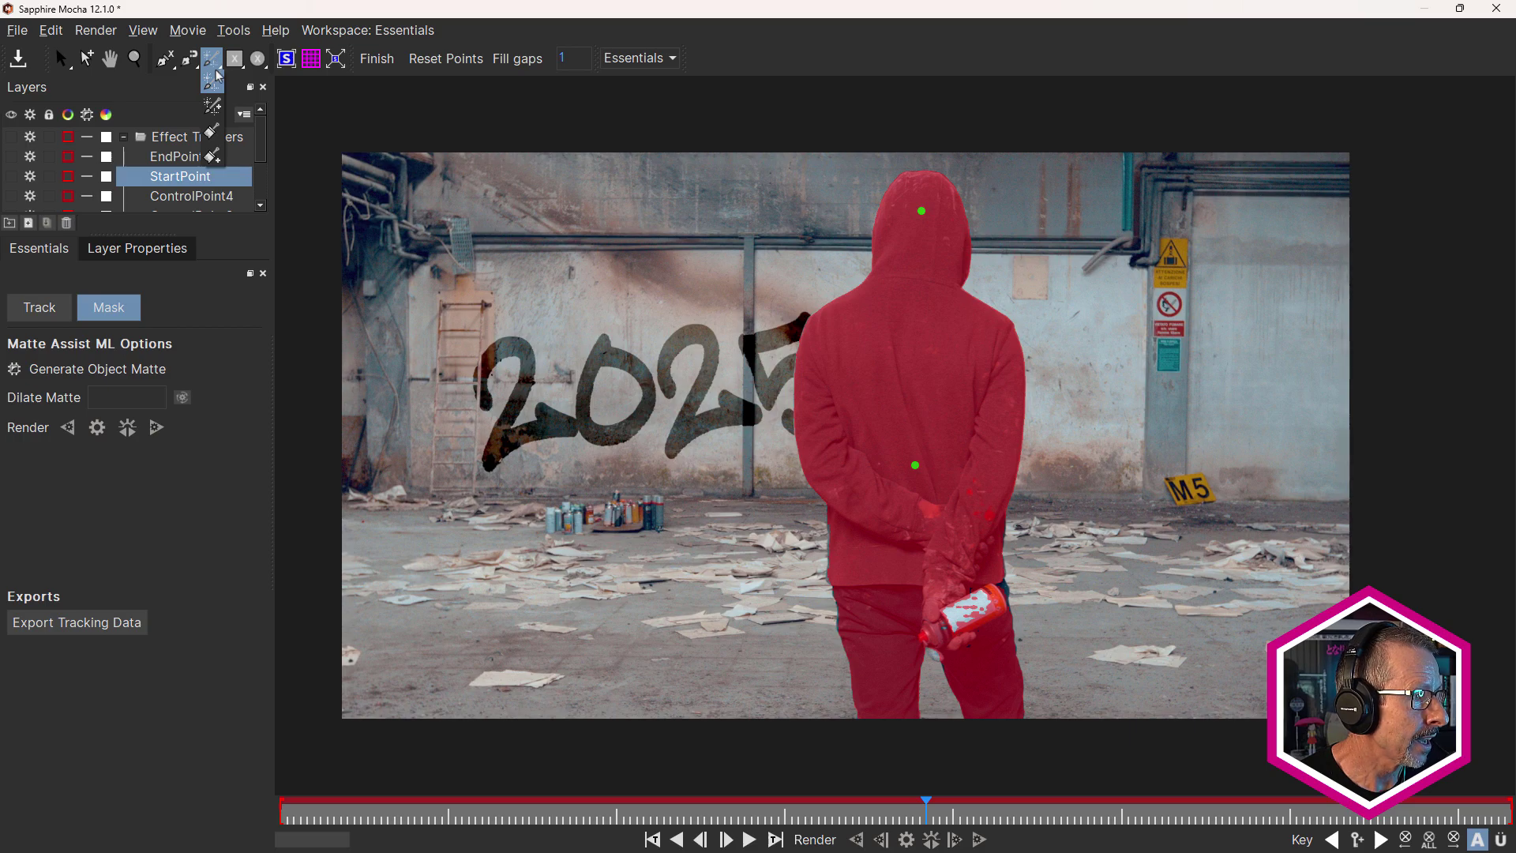
{"action": "left_click", "coordinate": [211, 130]}
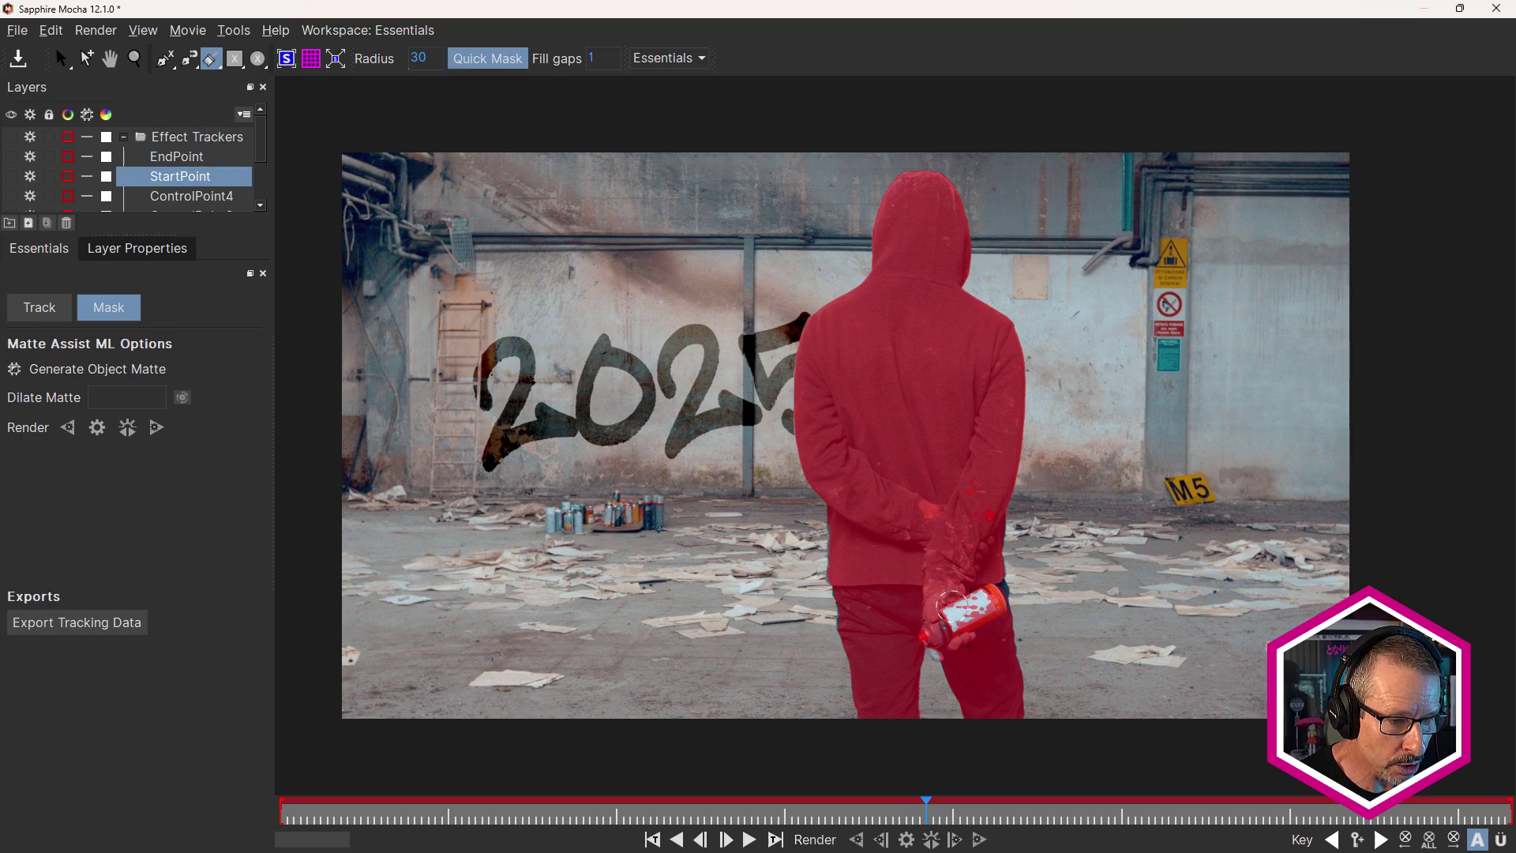
{"action": "left_click_drag", "start_coordinate": [951, 606], "coordinate": [982, 589]}
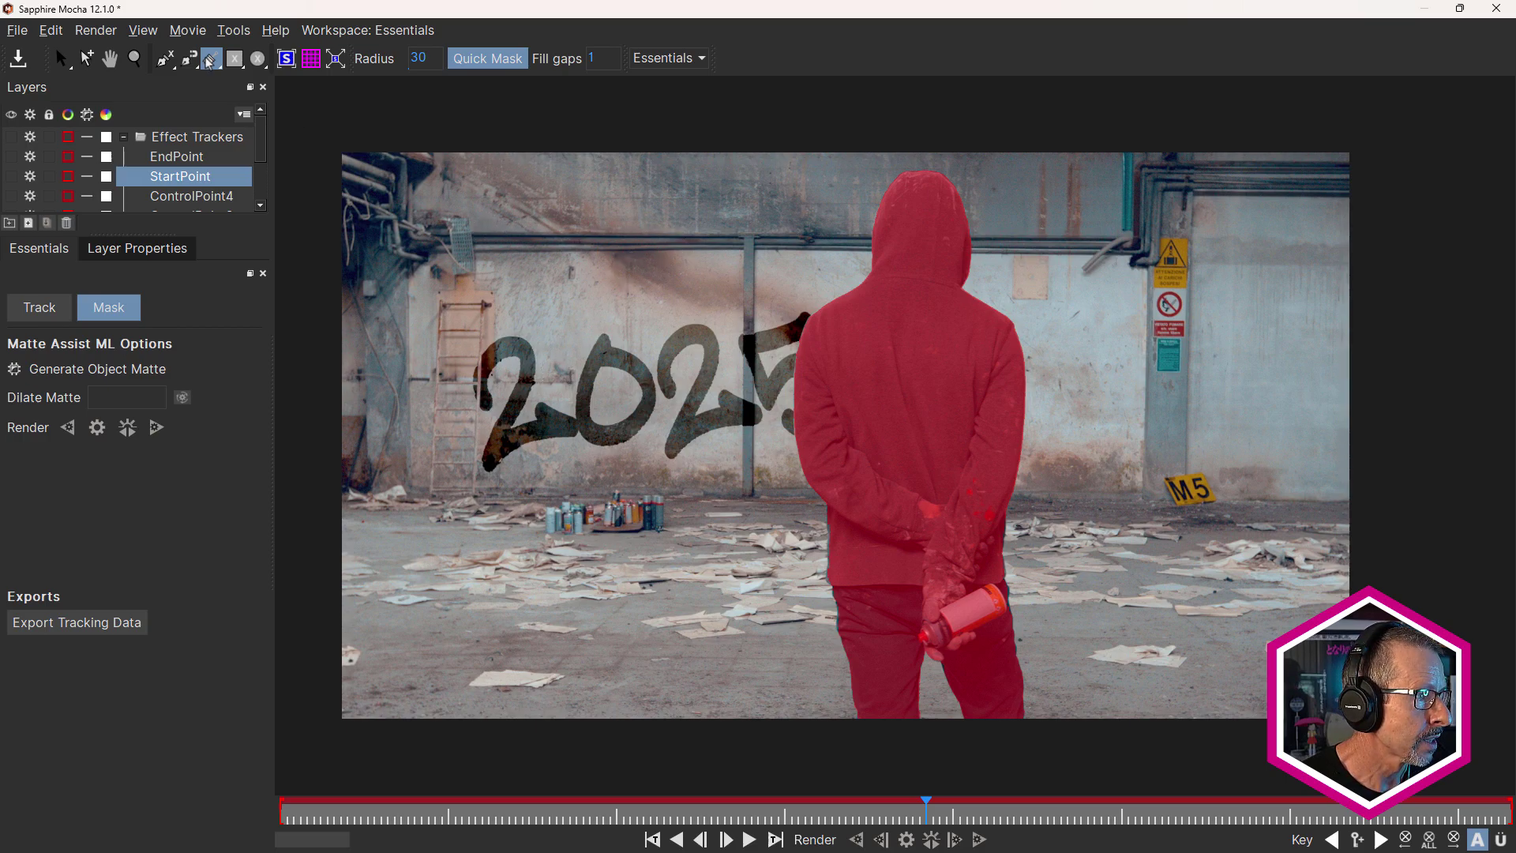
Convert the figure's selection into a mask shape and render its Matte Assist ML object matte in both directions.
{"action": "left_click_drag", "start_coordinate": [215, 61], "coordinate": [213, 91]}
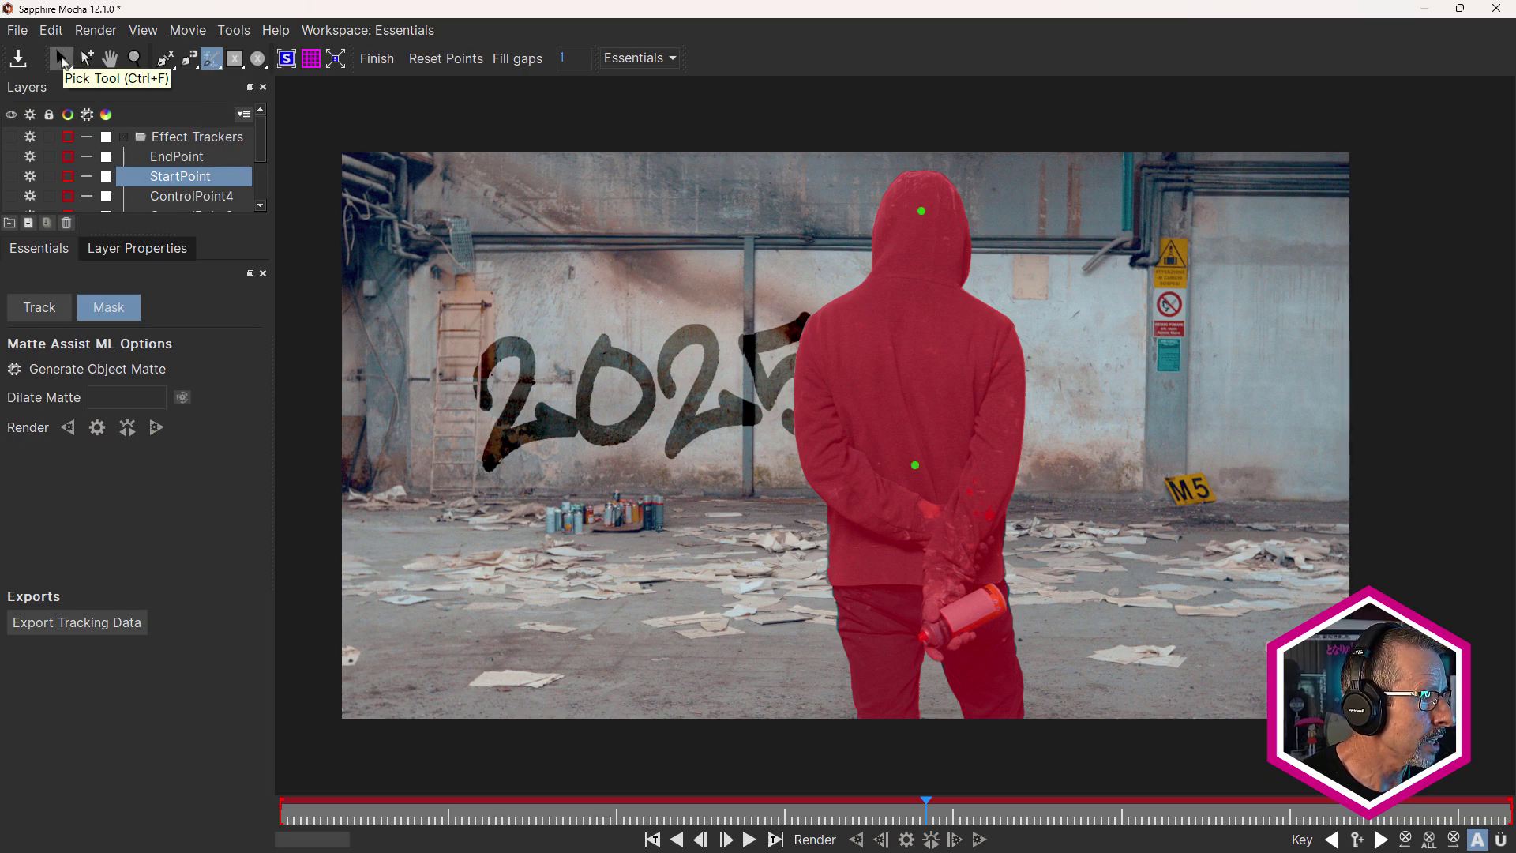
{"action": "left_click", "coordinate": [62, 58]}
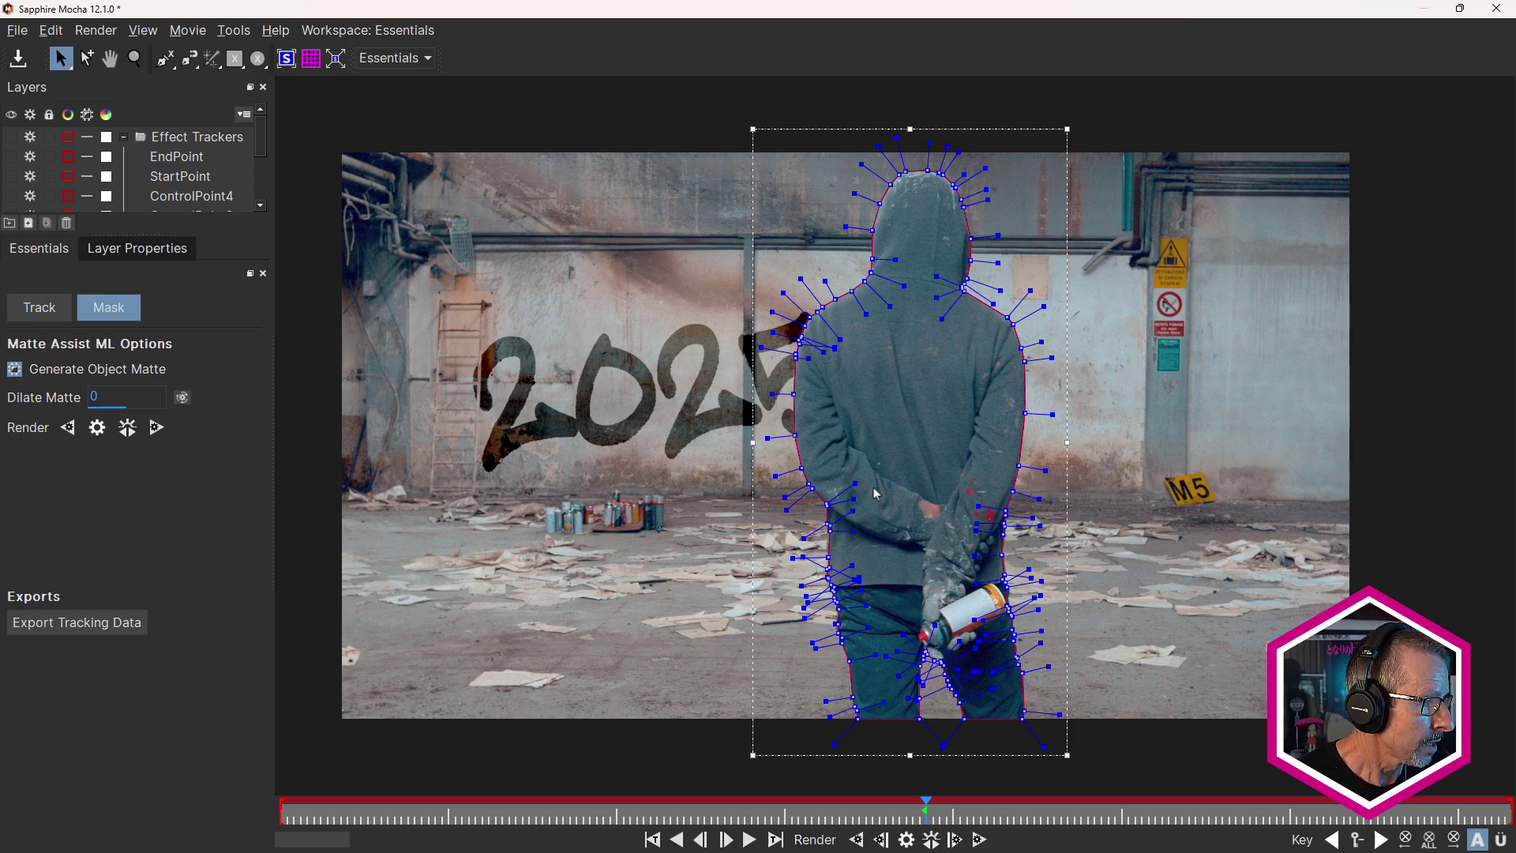
{"action": "left_click", "coordinate": [16, 370]}
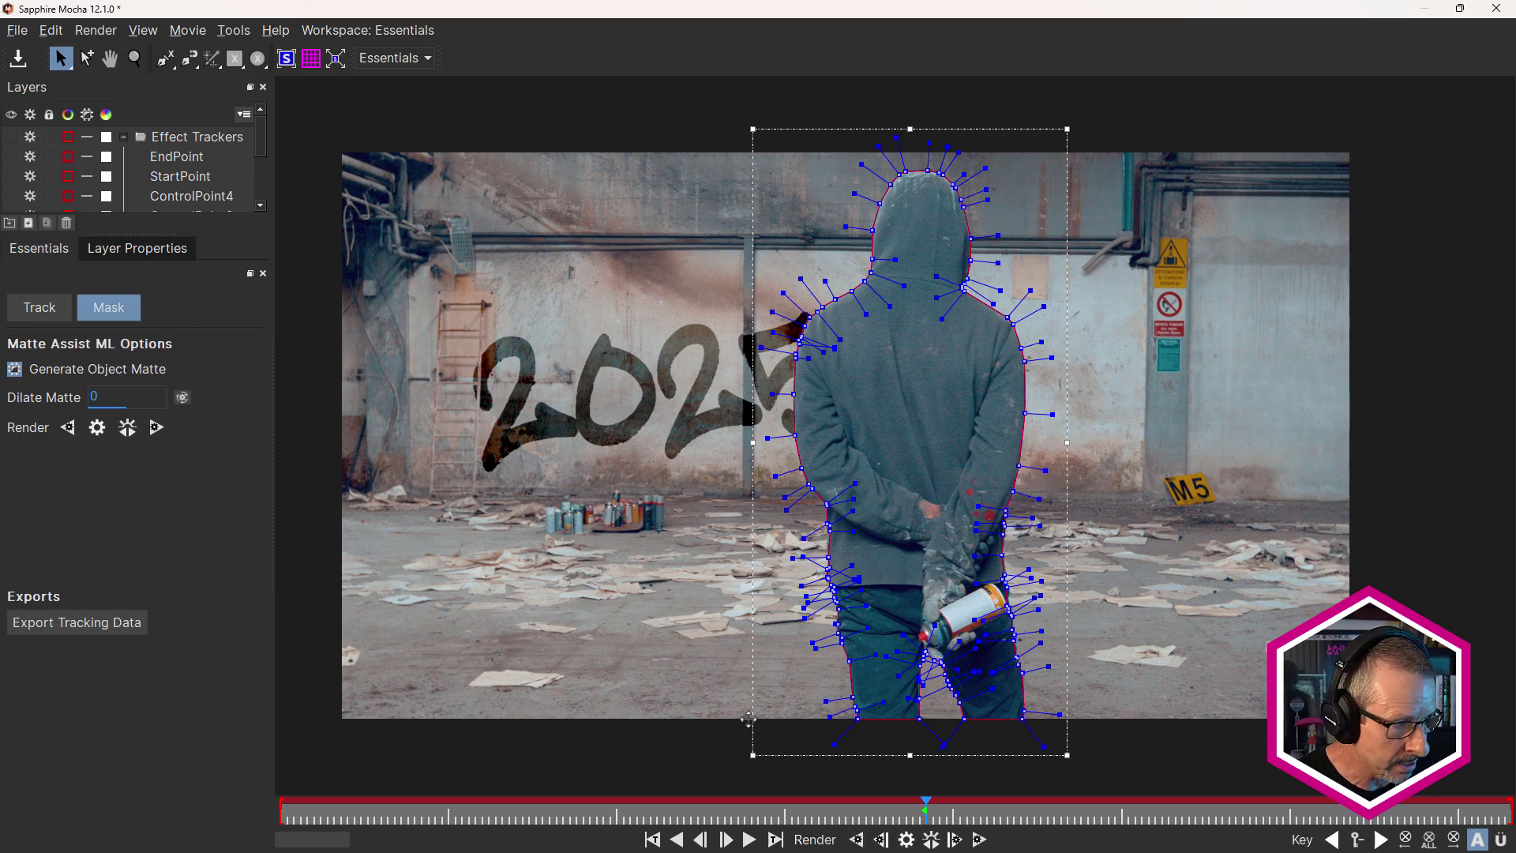
{"action": "left_click", "coordinate": [127, 428]}
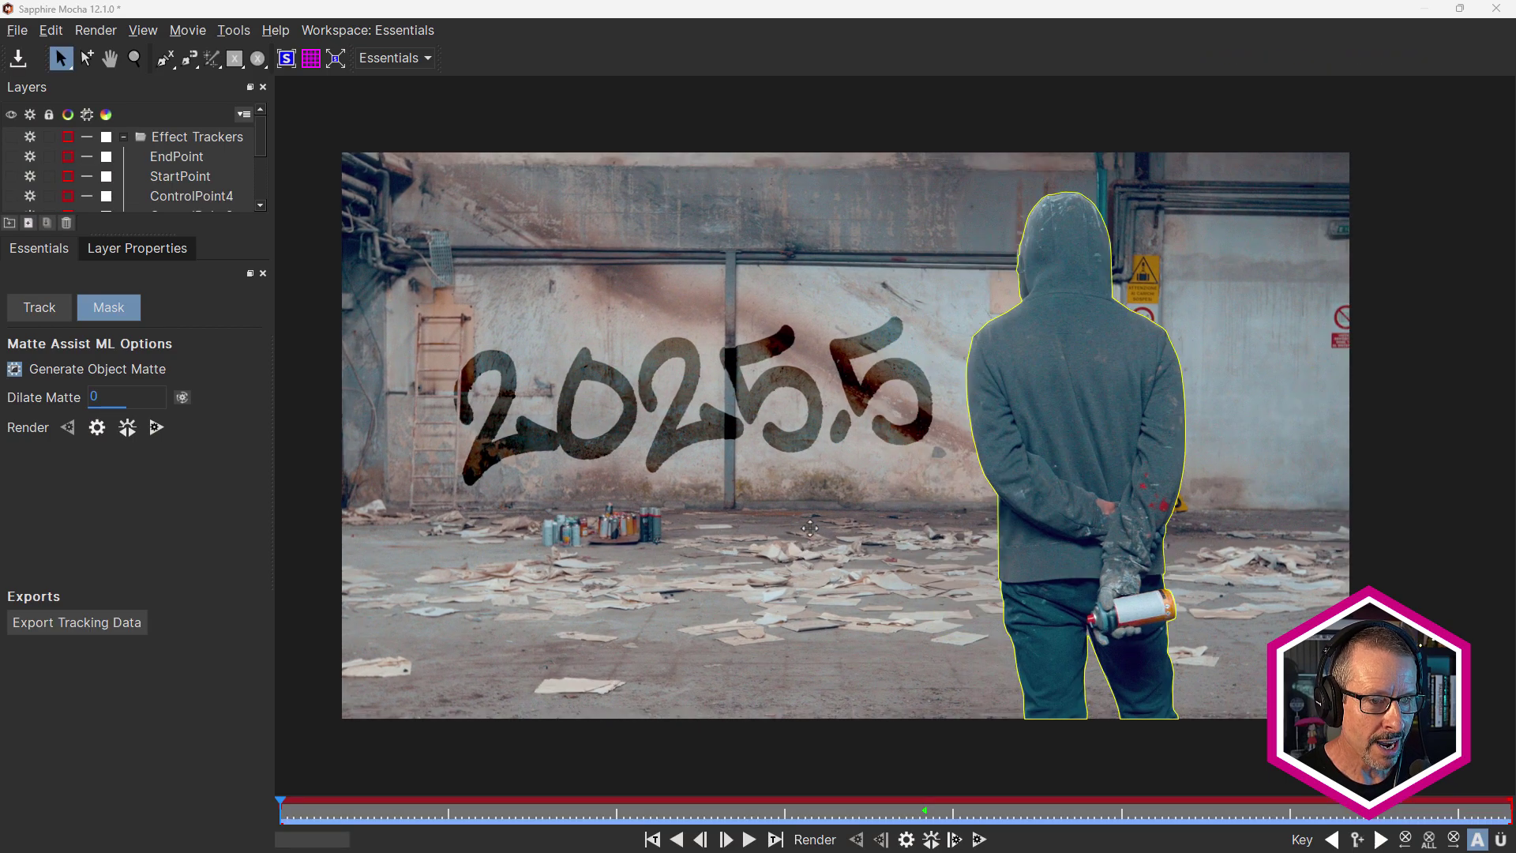
Save the Mocha project on closing and enable Invert Mocha in S_UltraZap to place the lightning behind the figure.
{"action": "left_click", "coordinate": [1496, 9]}
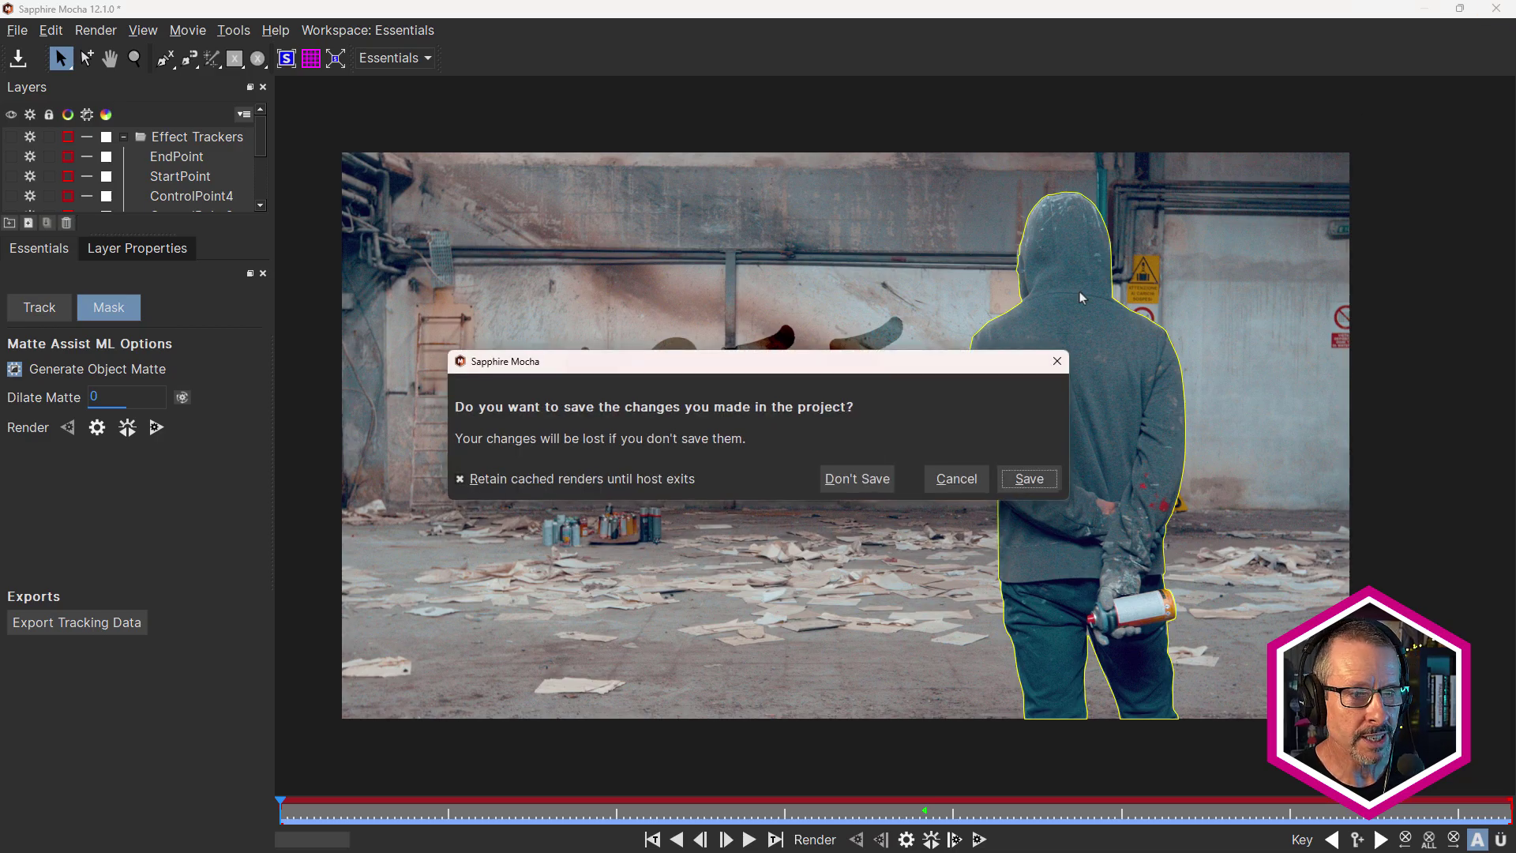
{"action": "left_click", "coordinate": [1047, 495]}
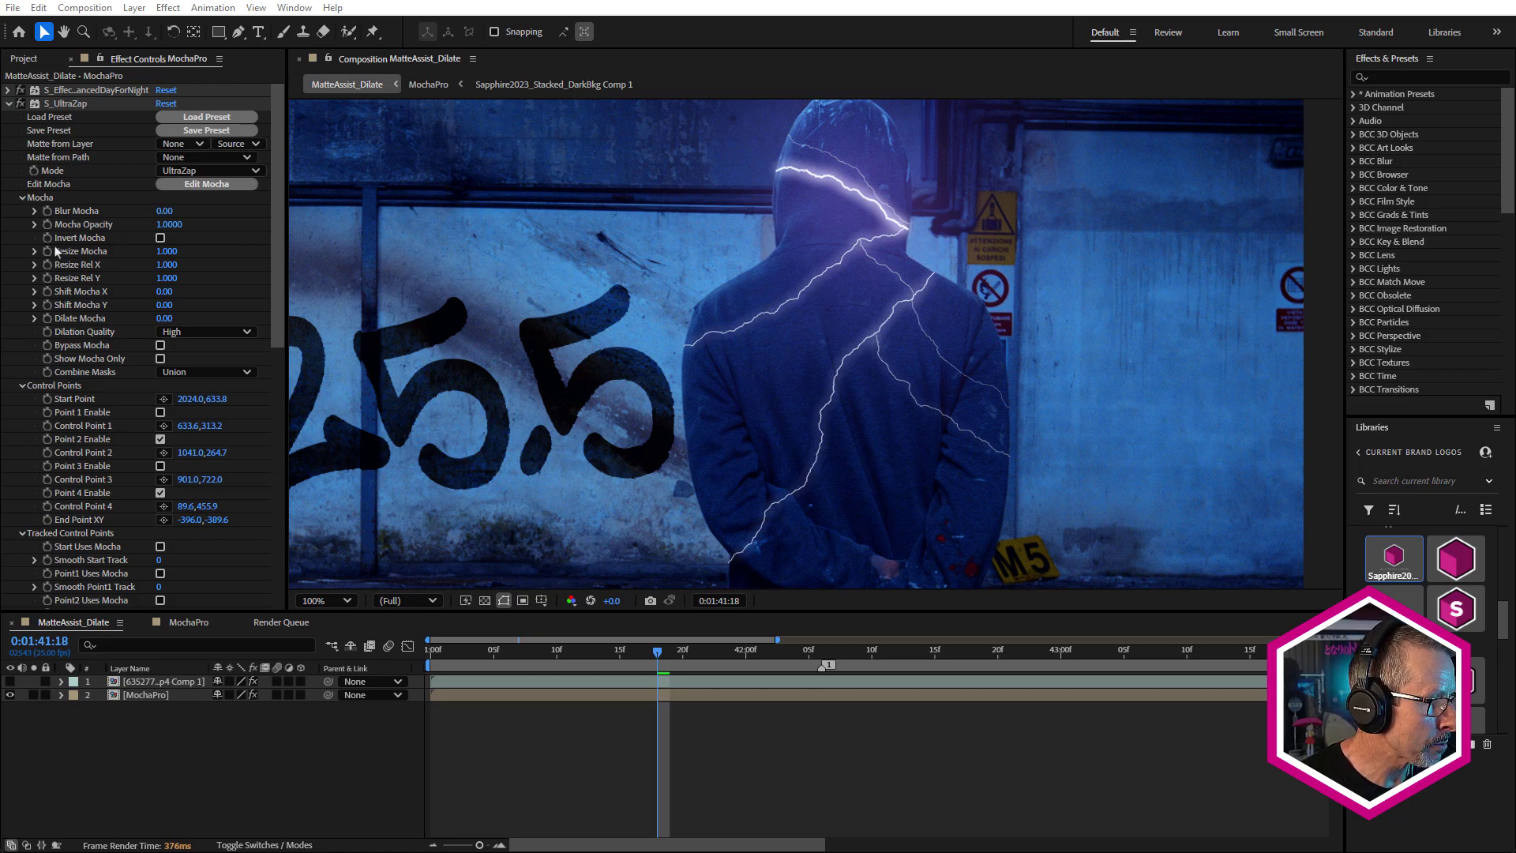
{"action": "left_click", "coordinate": [161, 239]}
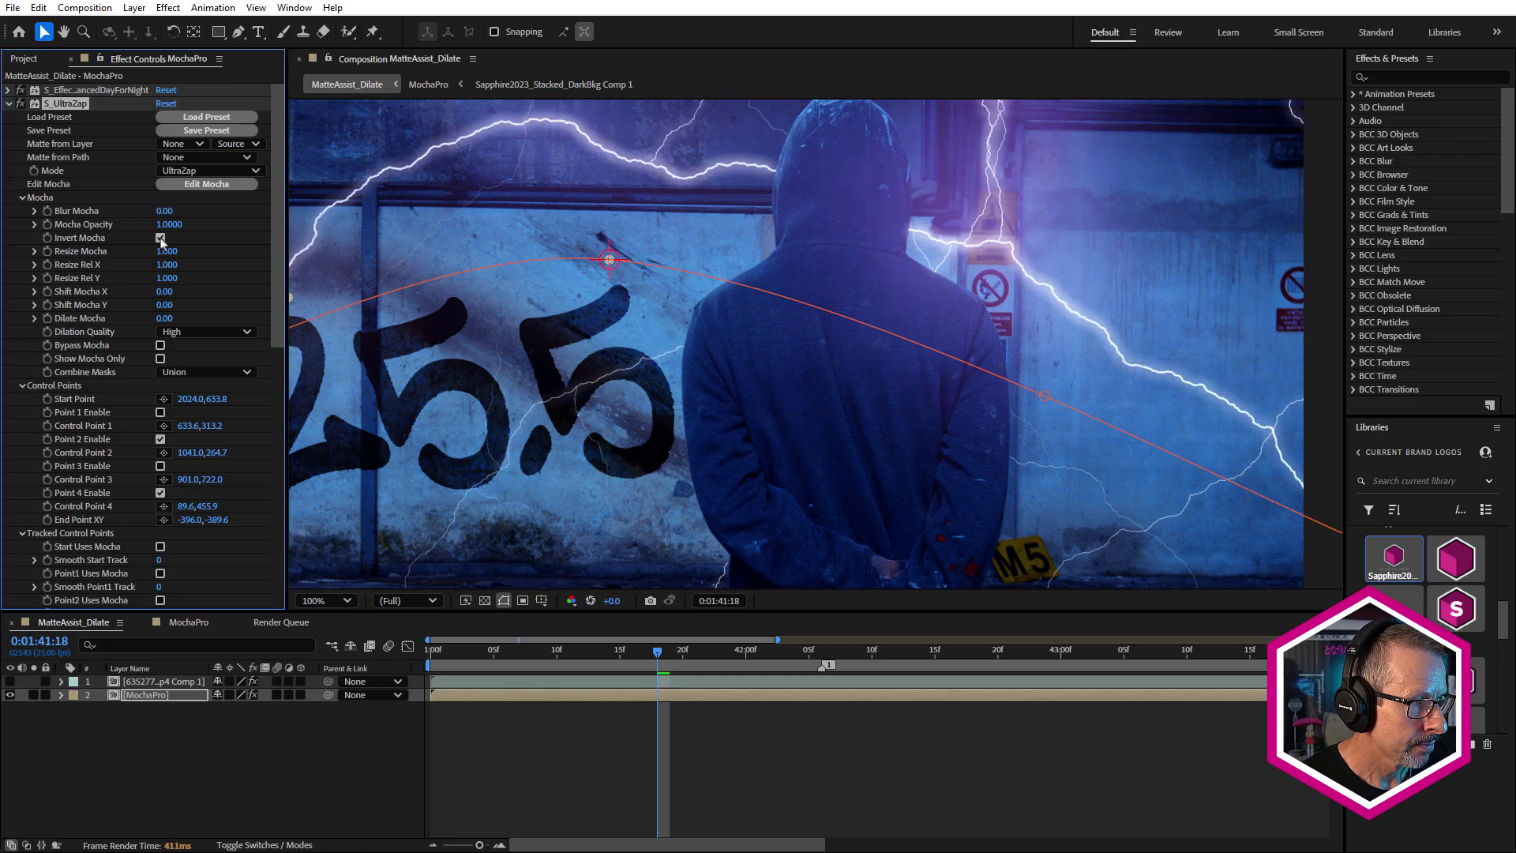
{"action": "scroll", "coordinate": [914, 308], "scroll_direction": "down", "scroll_amount": 1}
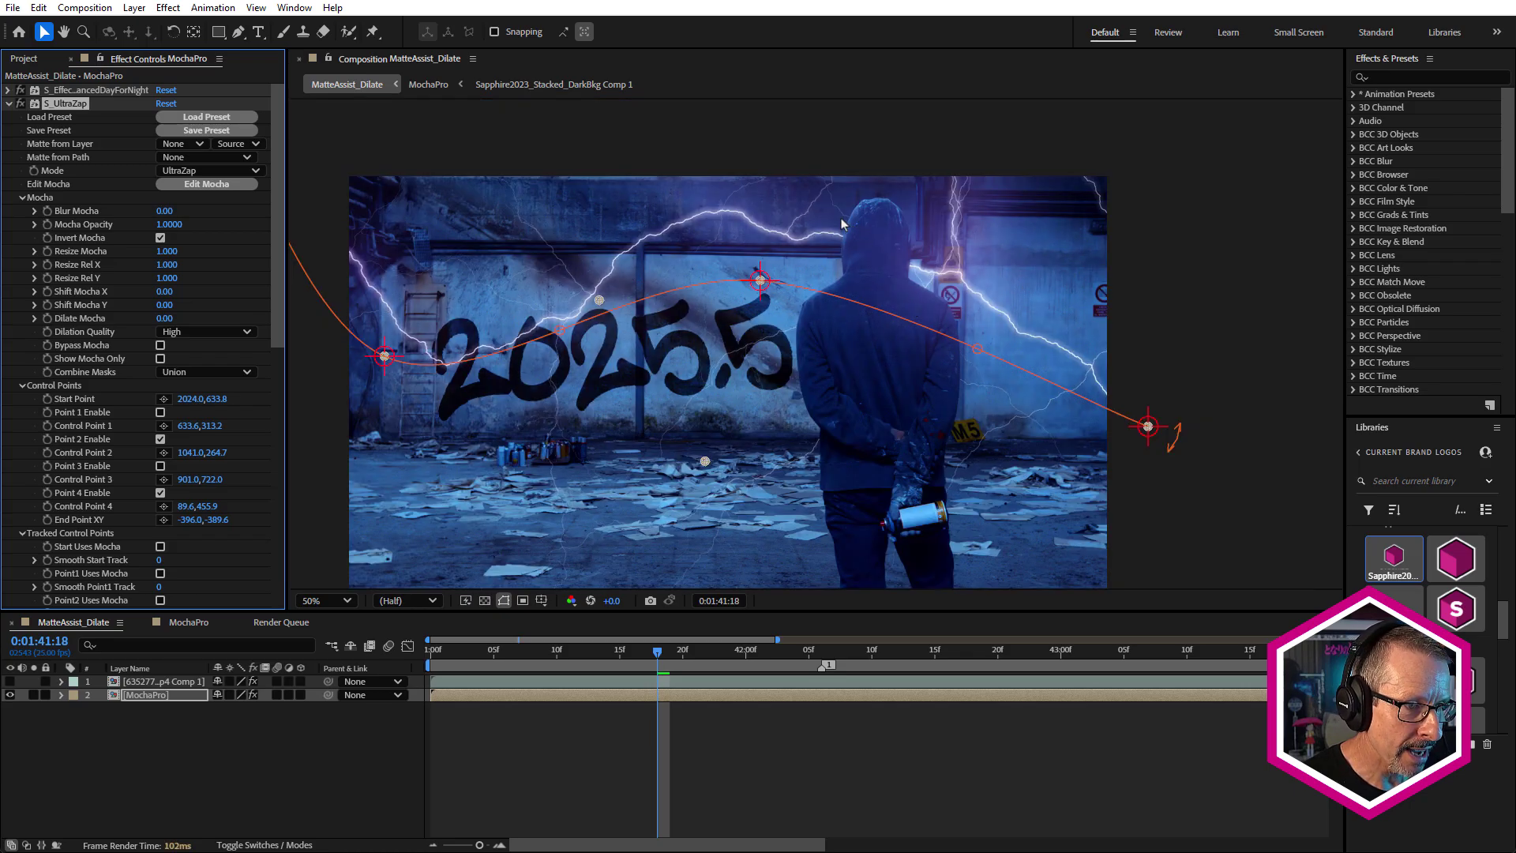
{"action": "scroll", "coordinate": [841, 241], "scroll_direction": "up", "scroll_amount": 1}
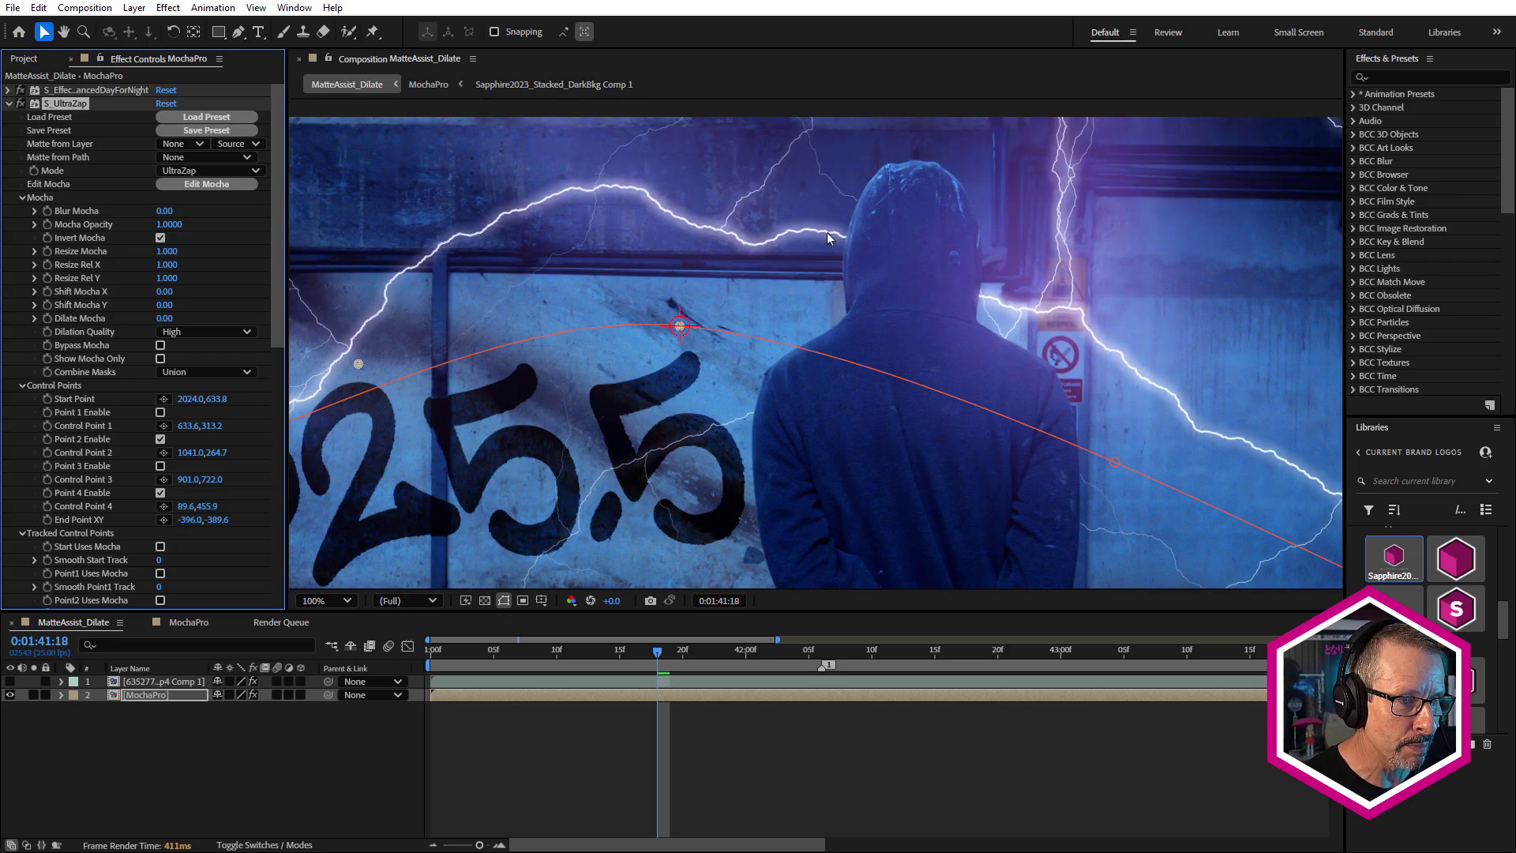
{"action": "scroll", "coordinate": [827, 241], "scroll_direction": "up", "scroll_amount": 1}
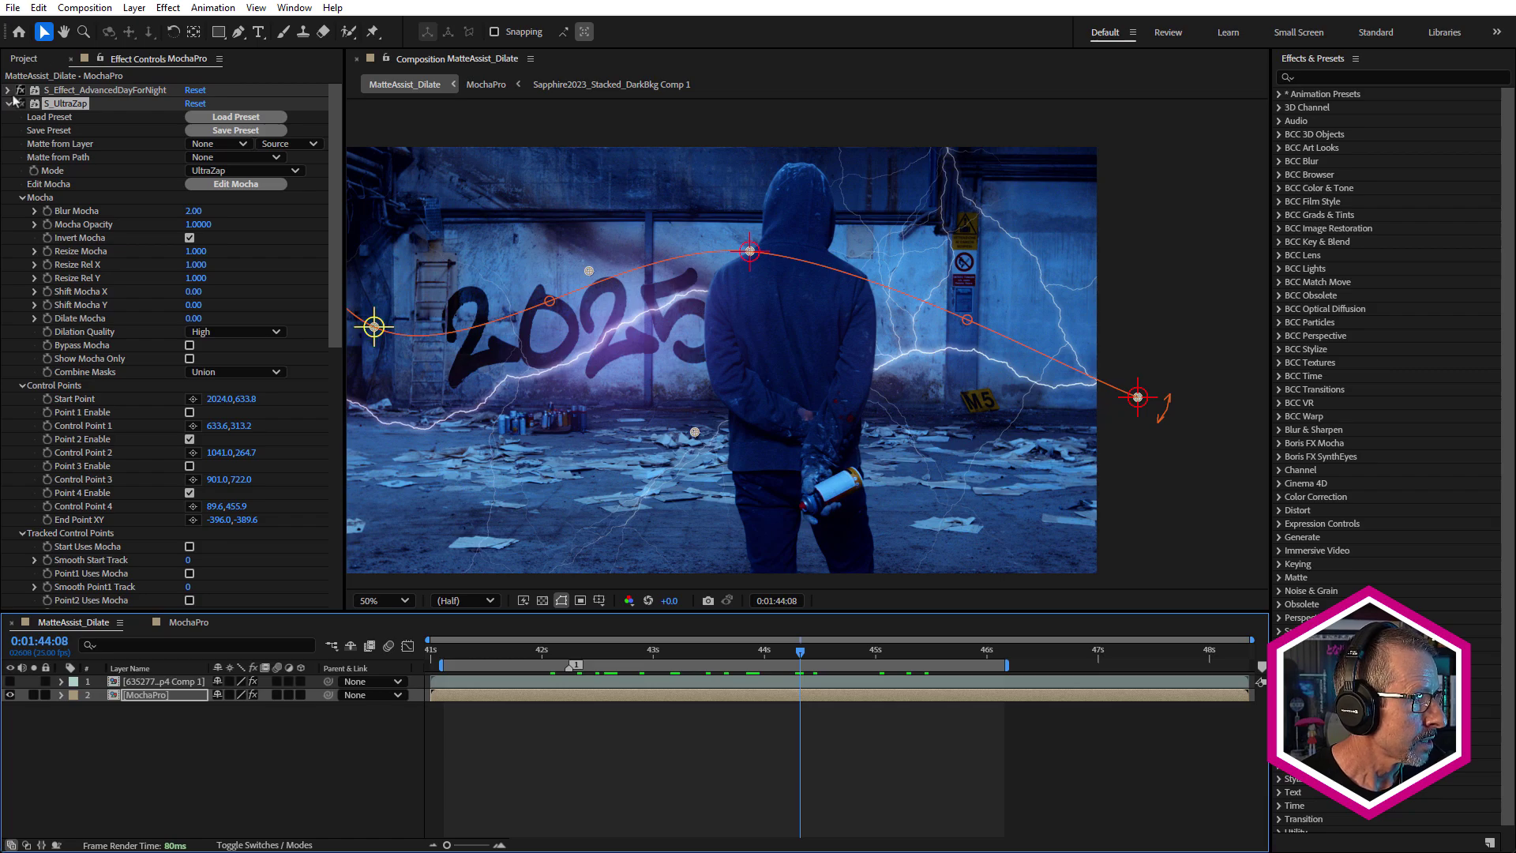
{"action": "left_click", "coordinate": [8, 104]}
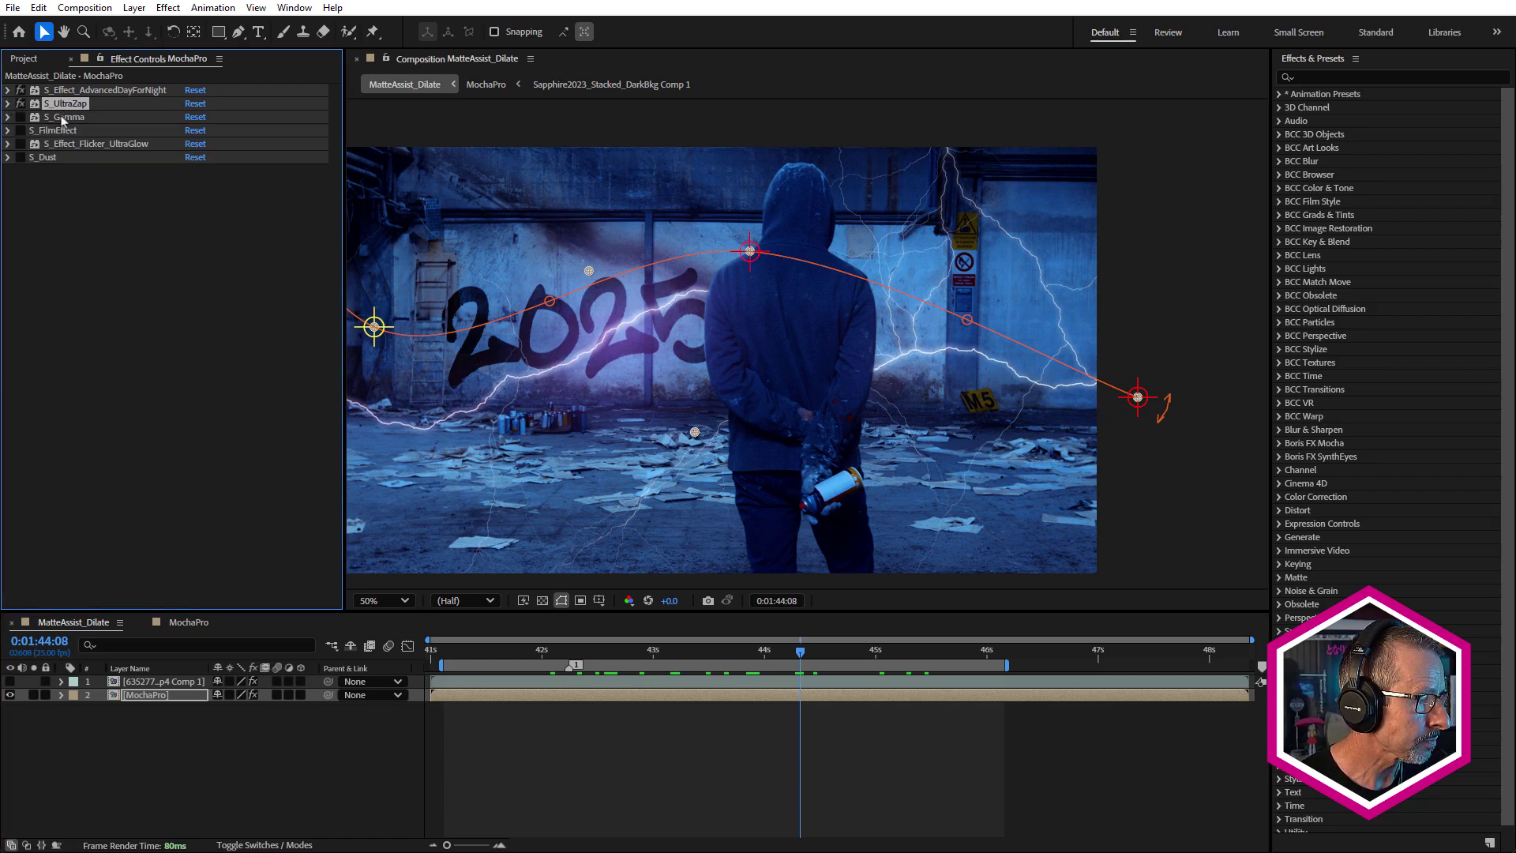
{"action": "left_click", "coordinate": [62, 119]}
{"action": "left_click", "coordinate": [21, 117]}
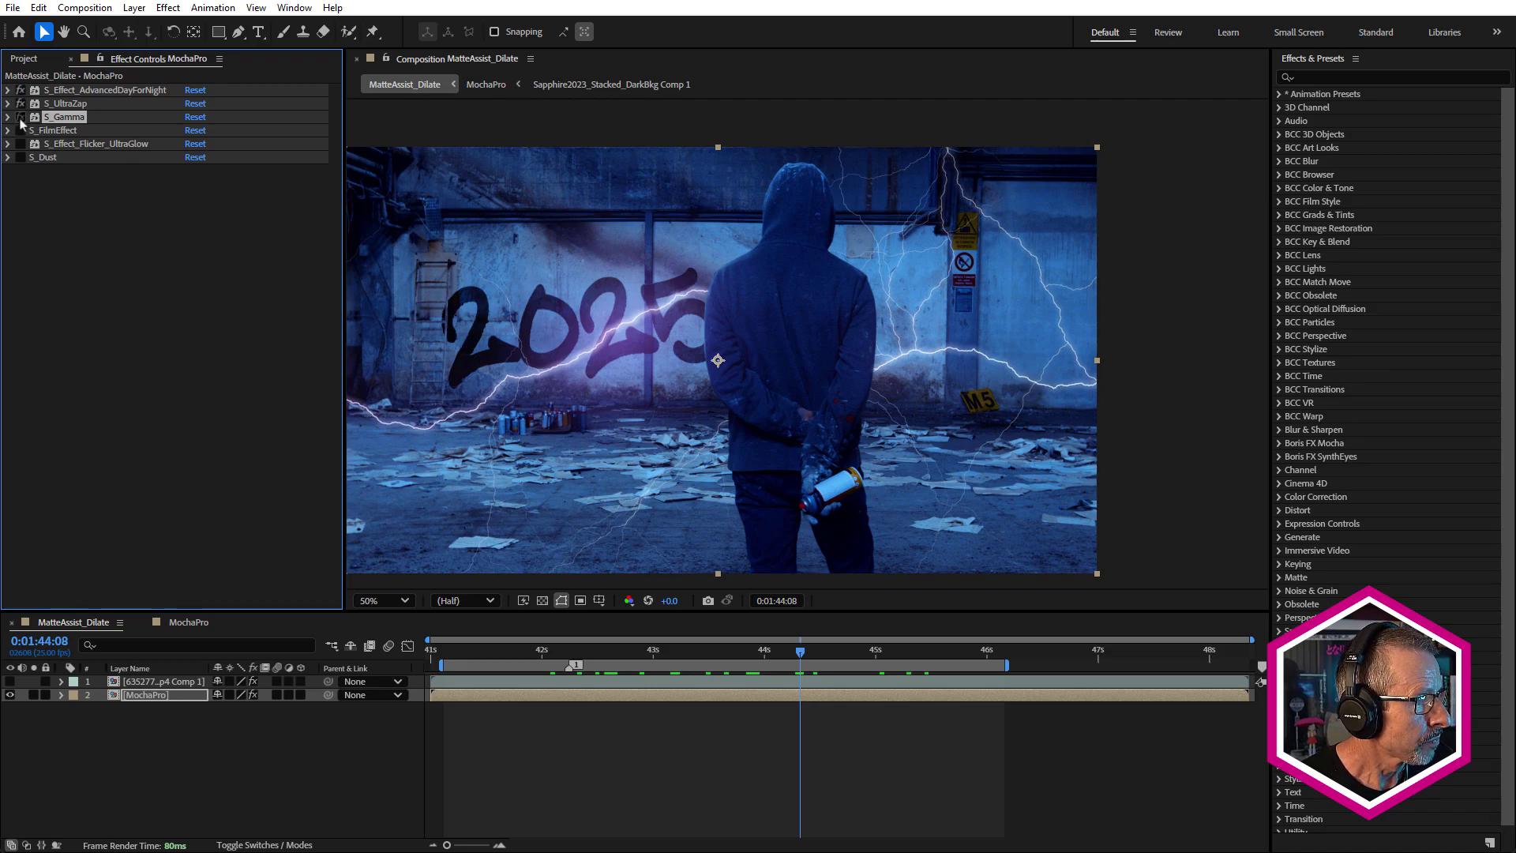
{"action": "left_click", "coordinate": [21, 117]}
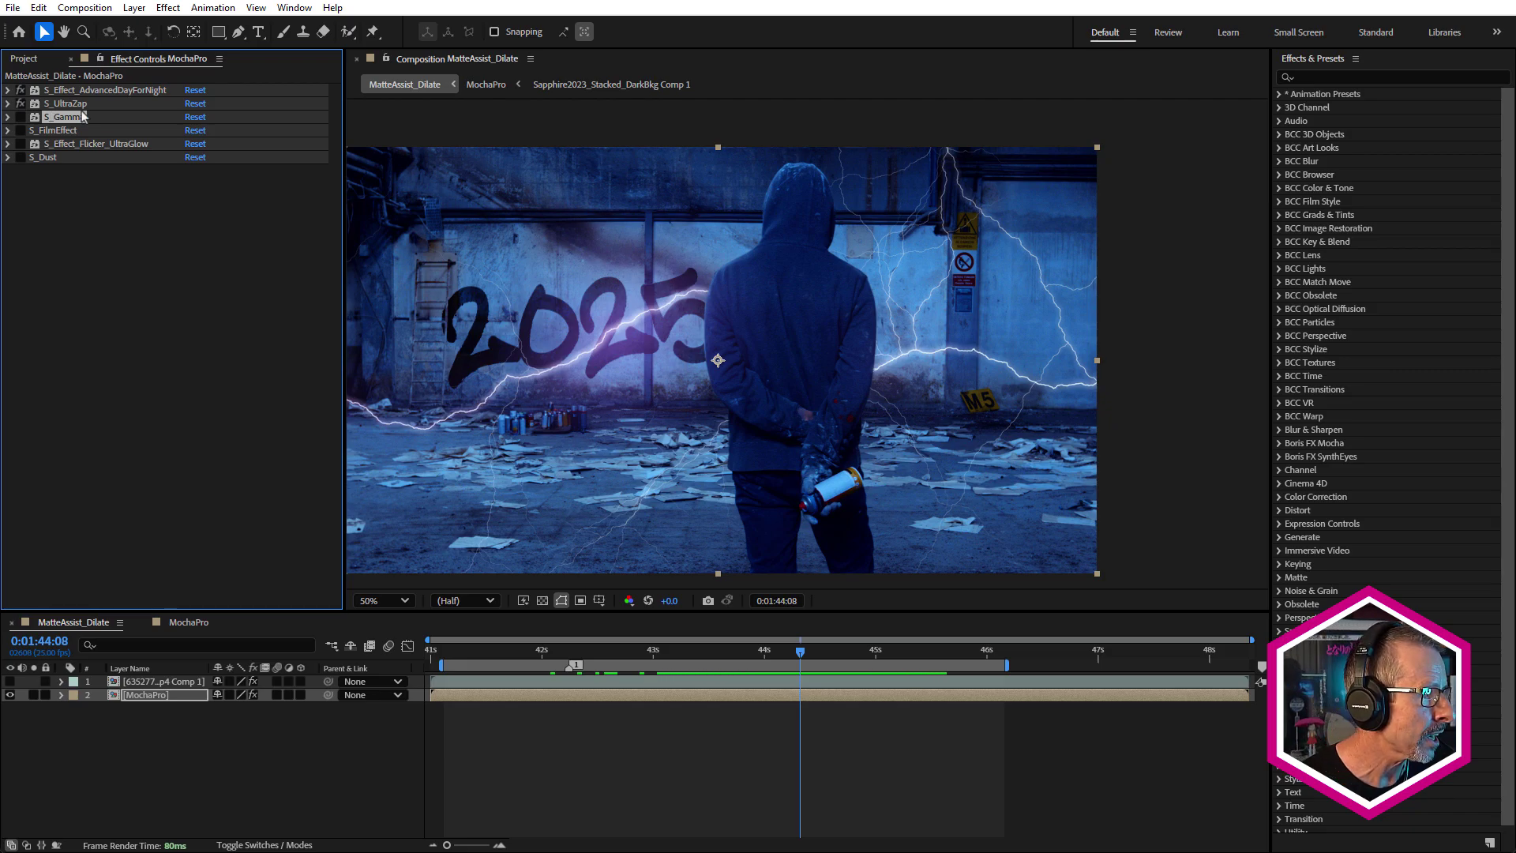
Export the S_UltraZap effect's Mocha project to the Desktop as test2, then close Mocha and collapse the effect's settings.
{"action": "left_click", "coordinate": [48, 103]}
{"action": "left_click", "coordinate": [7, 103]}
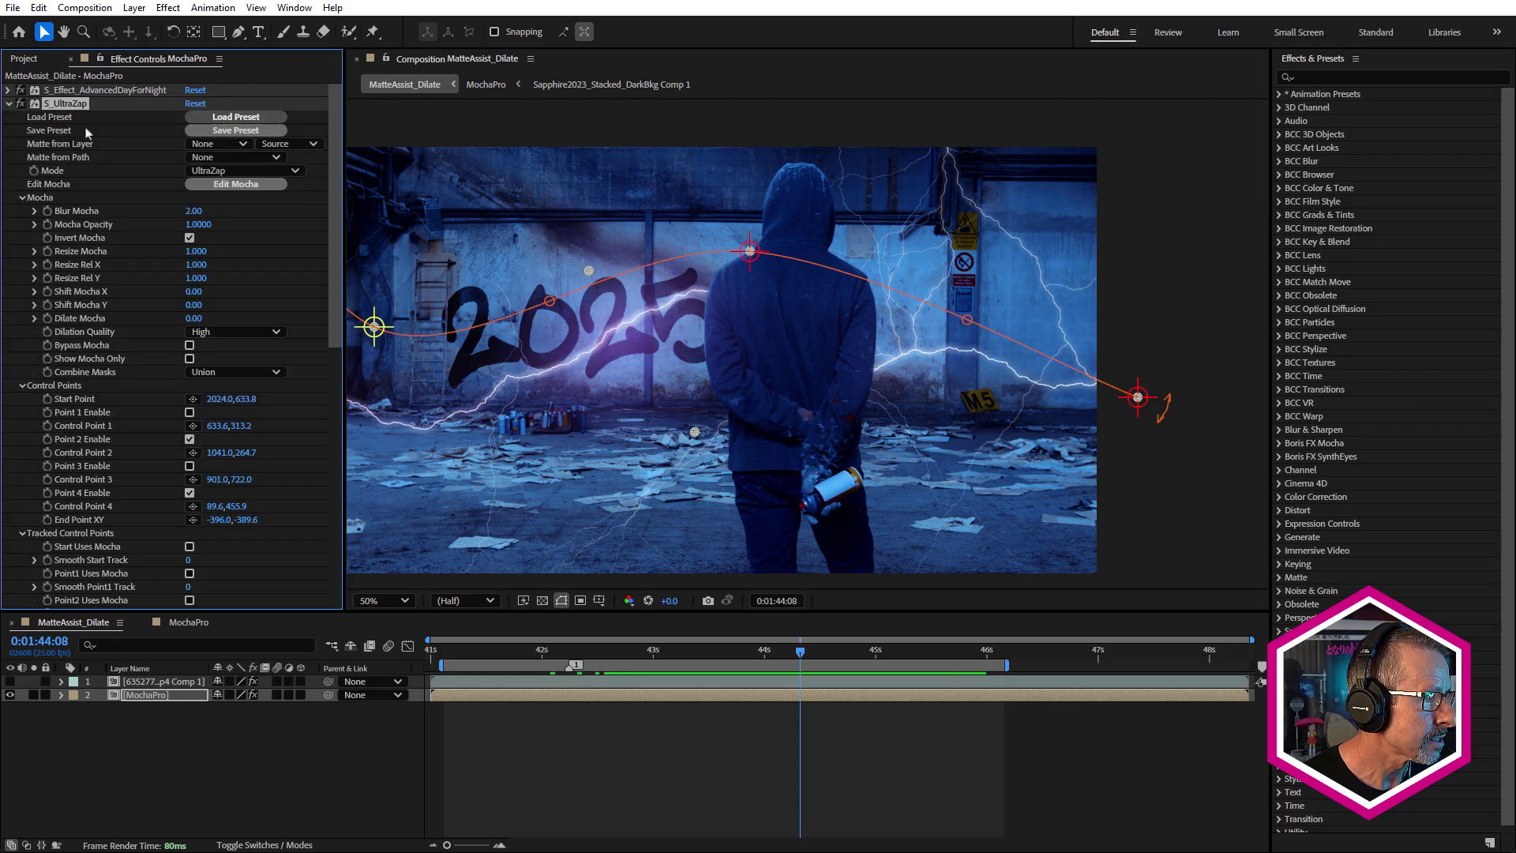
{"action": "left_click", "coordinate": [218, 186]}
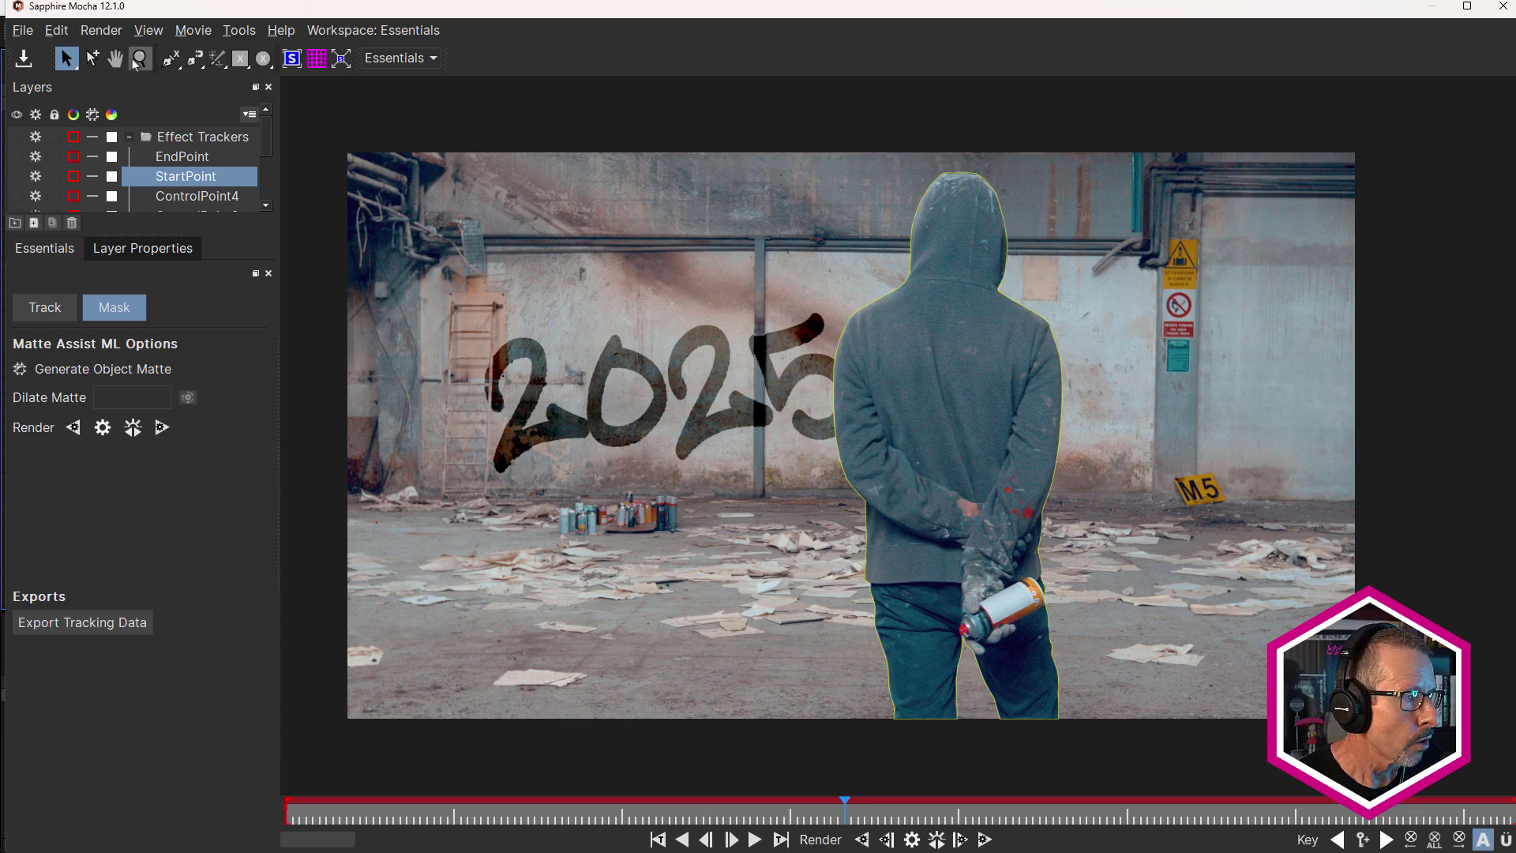
{"action": "left_click", "coordinate": [34, 36]}
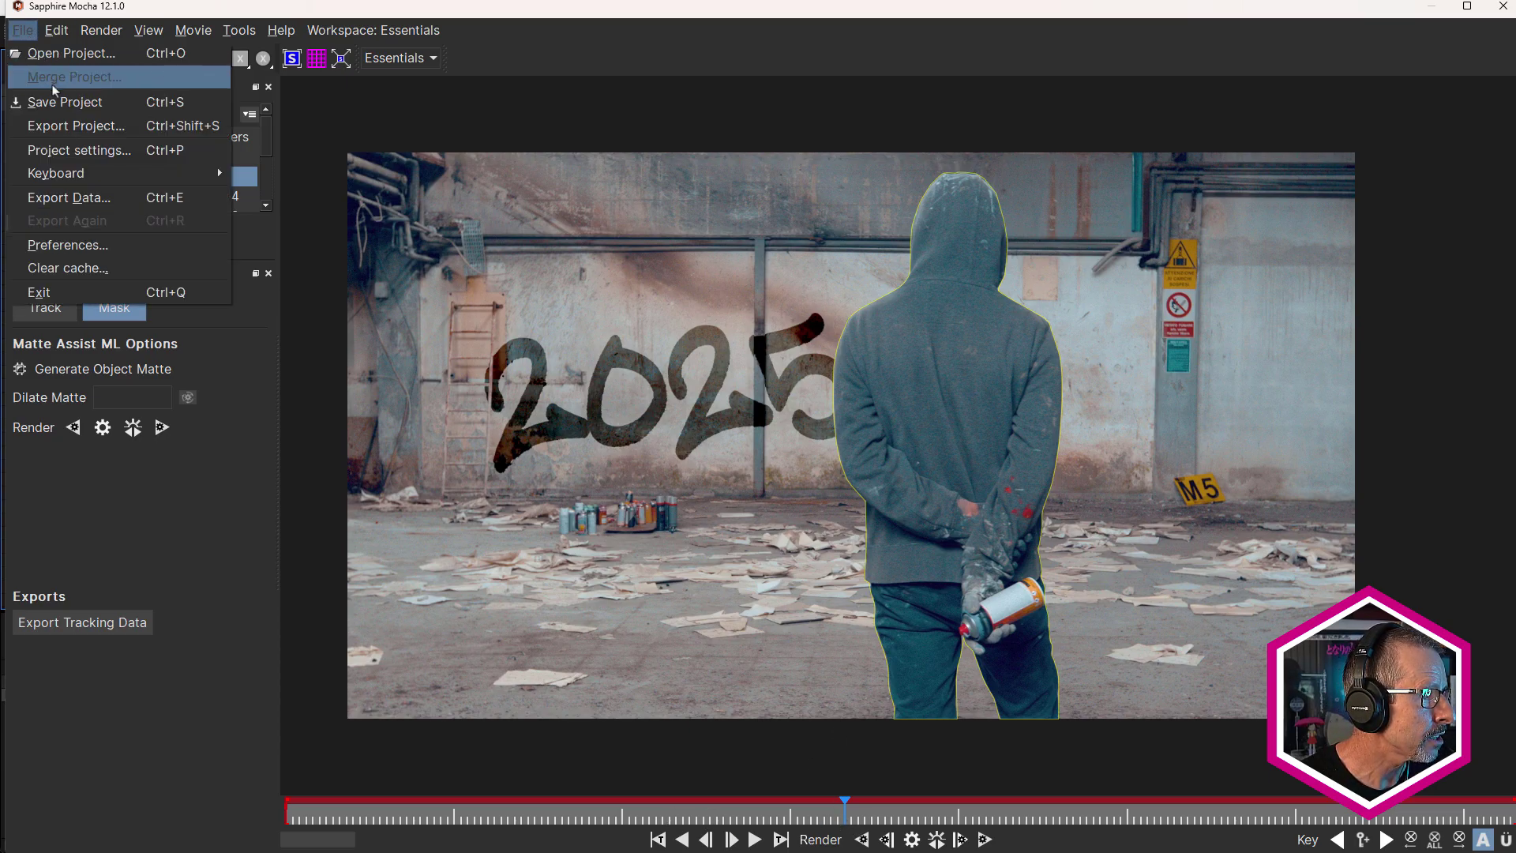
{"action": "left_click", "coordinate": [60, 127]}
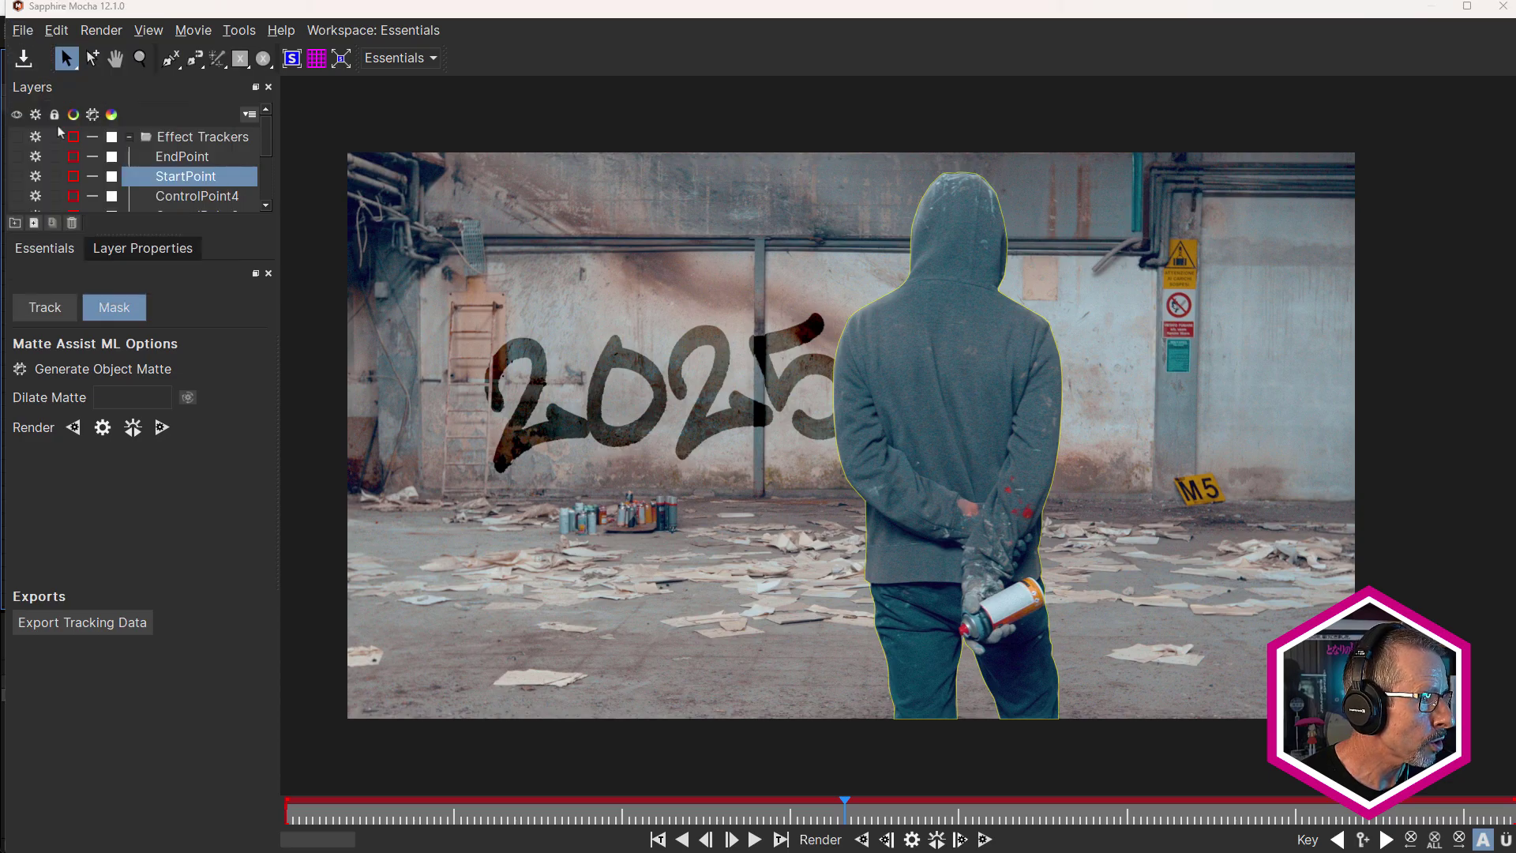
{"action": "type", "text": "test2"}
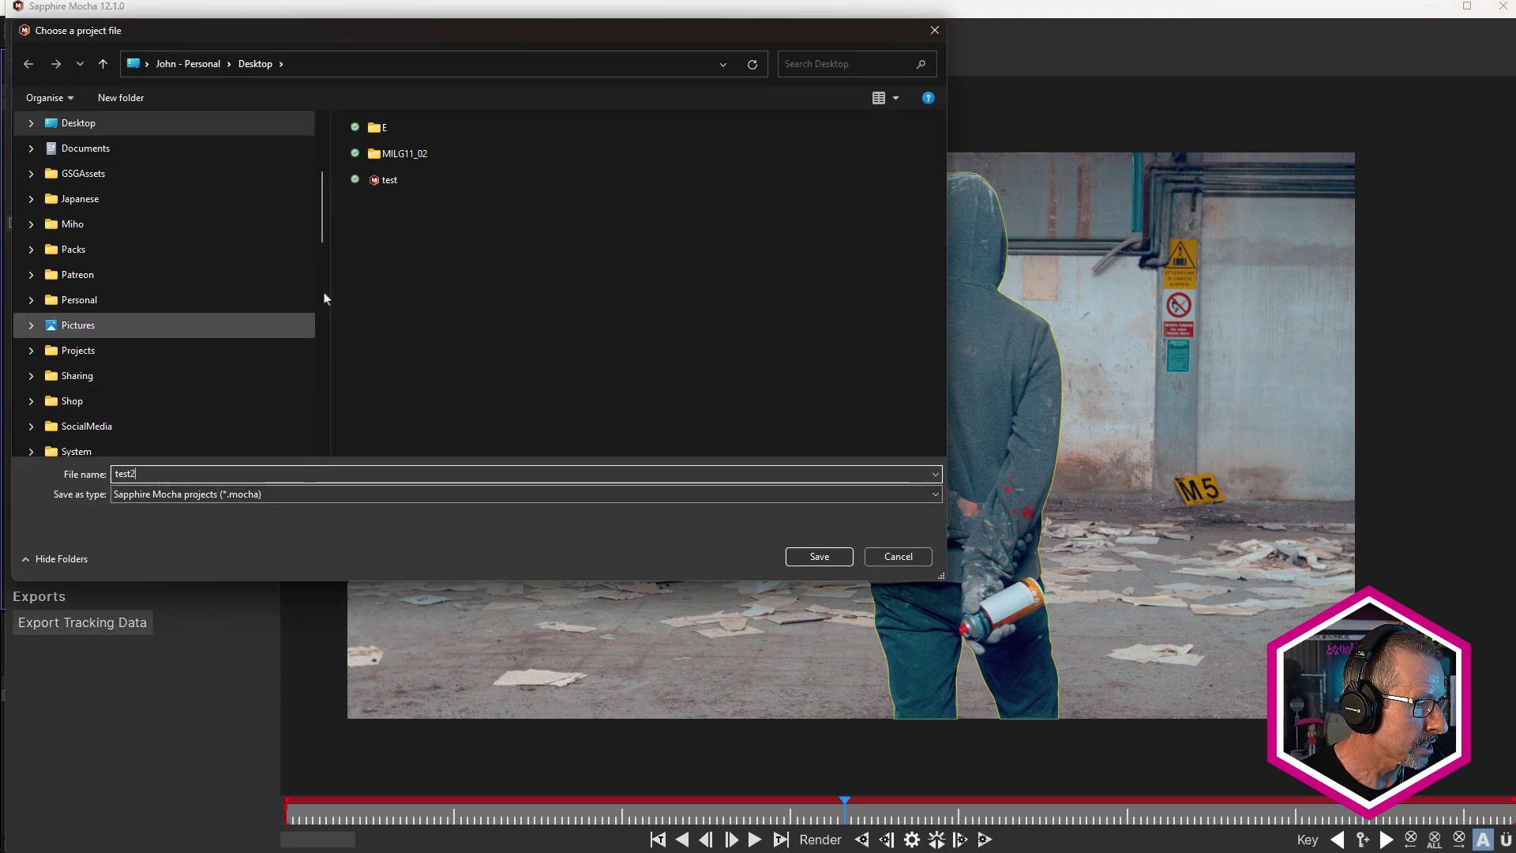
{"action": "left_click", "coordinate": [818, 555]}
{"action": "left_click", "coordinate": [1502, 7]}
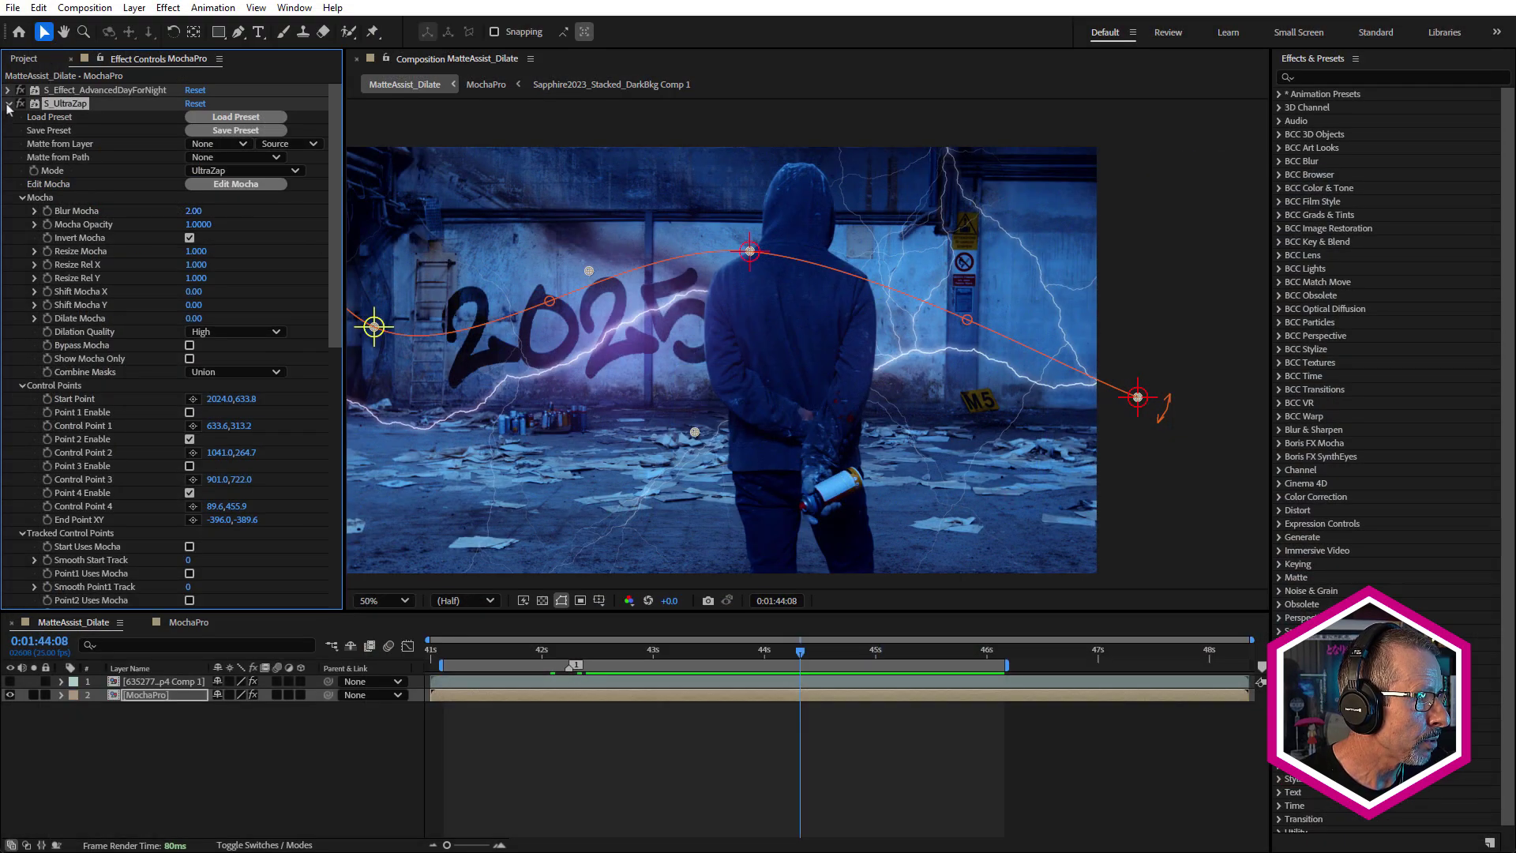
{"action": "left_click", "coordinate": [8, 103]}
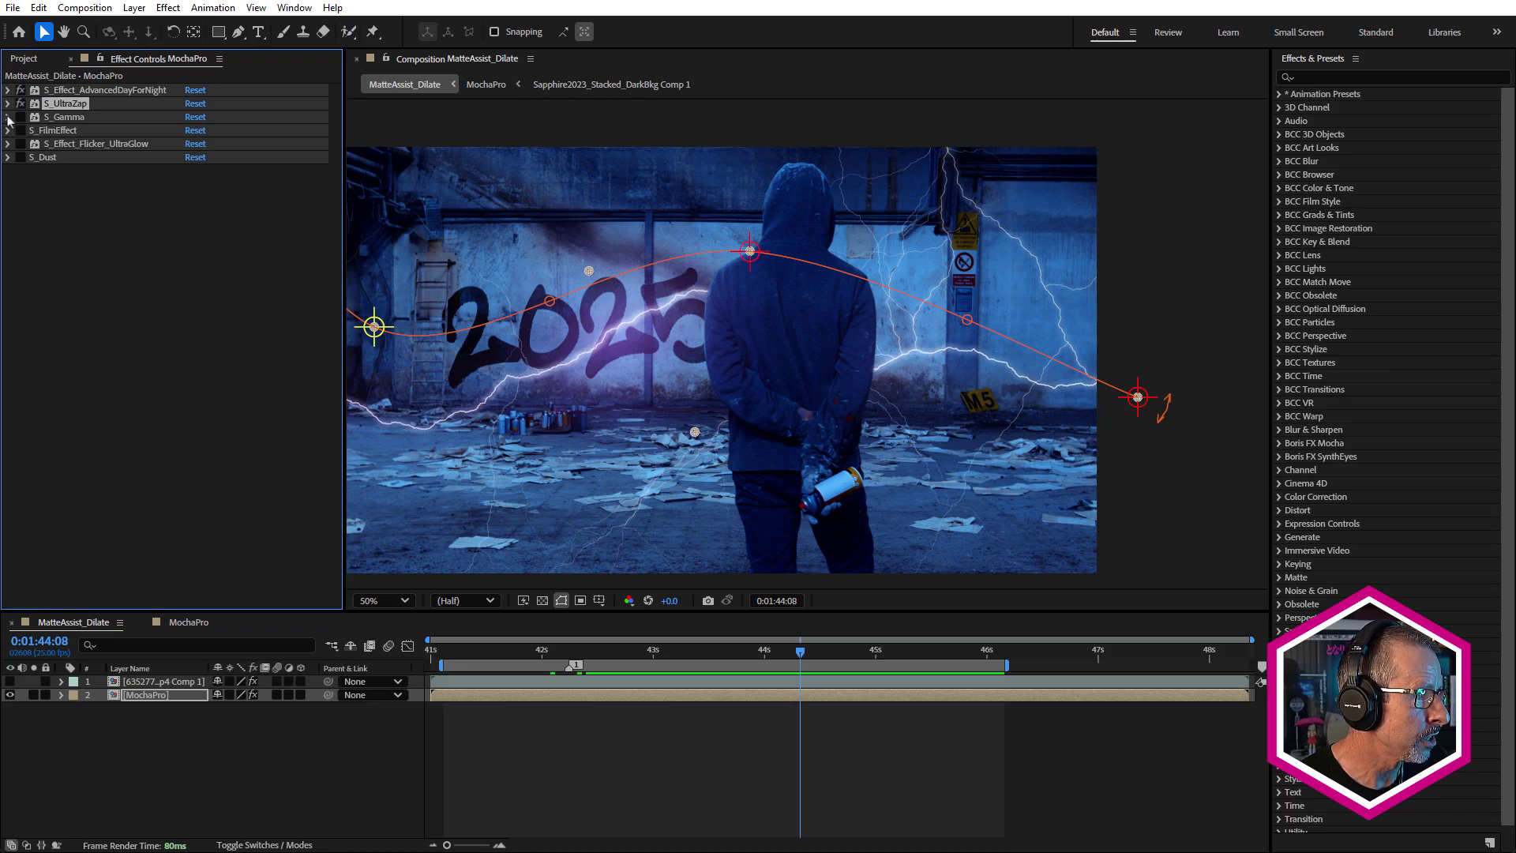
Open S_Gamma's Mocha project, check its layer and the available project commands, and close Mocha without changes.
{"action": "left_click", "coordinate": [7, 117]}
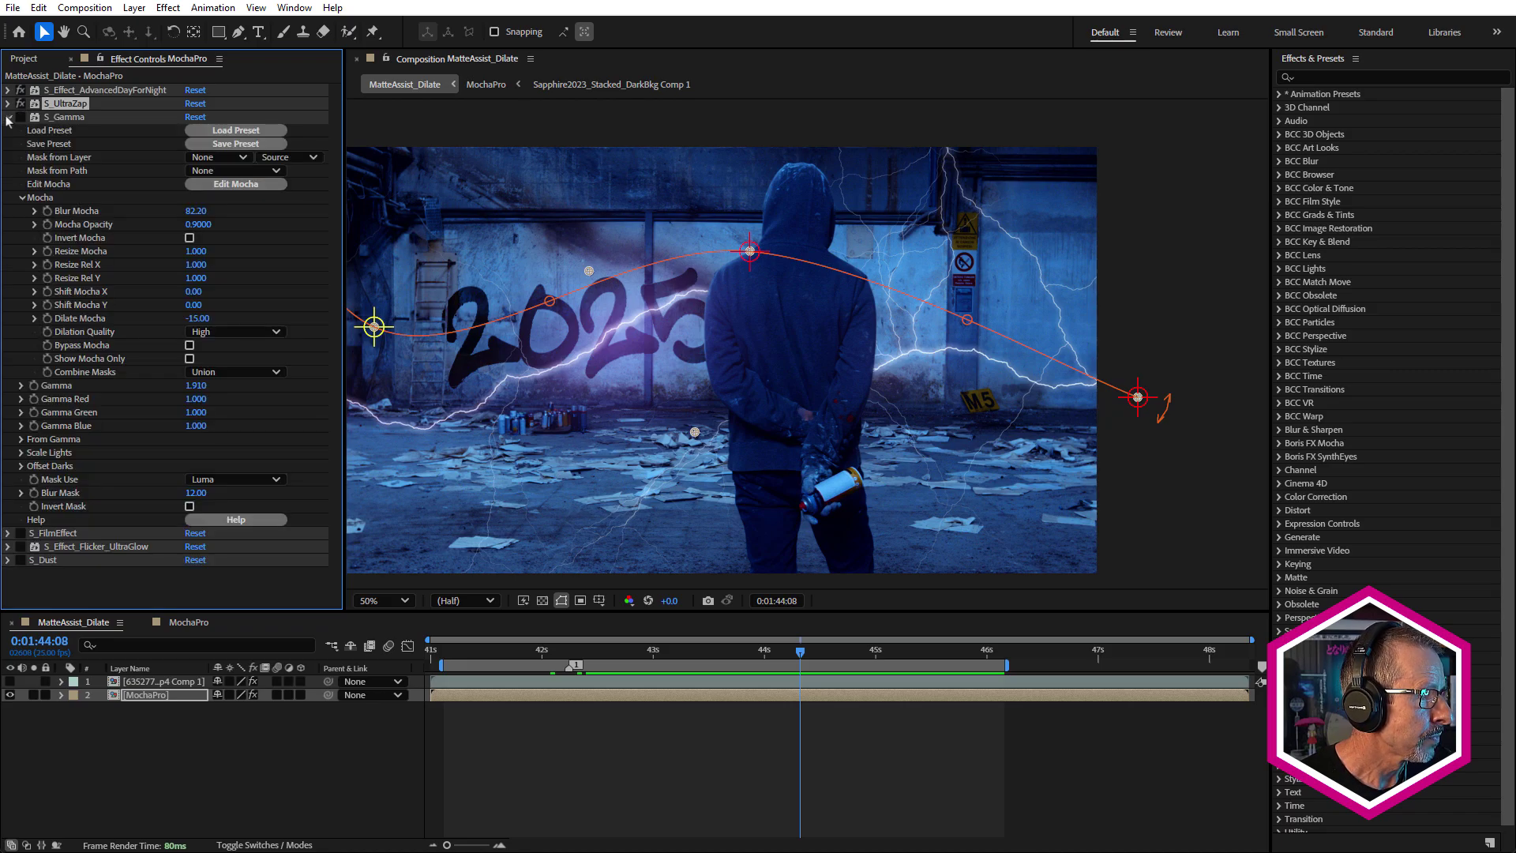
{"action": "left_click", "coordinate": [234, 186]}
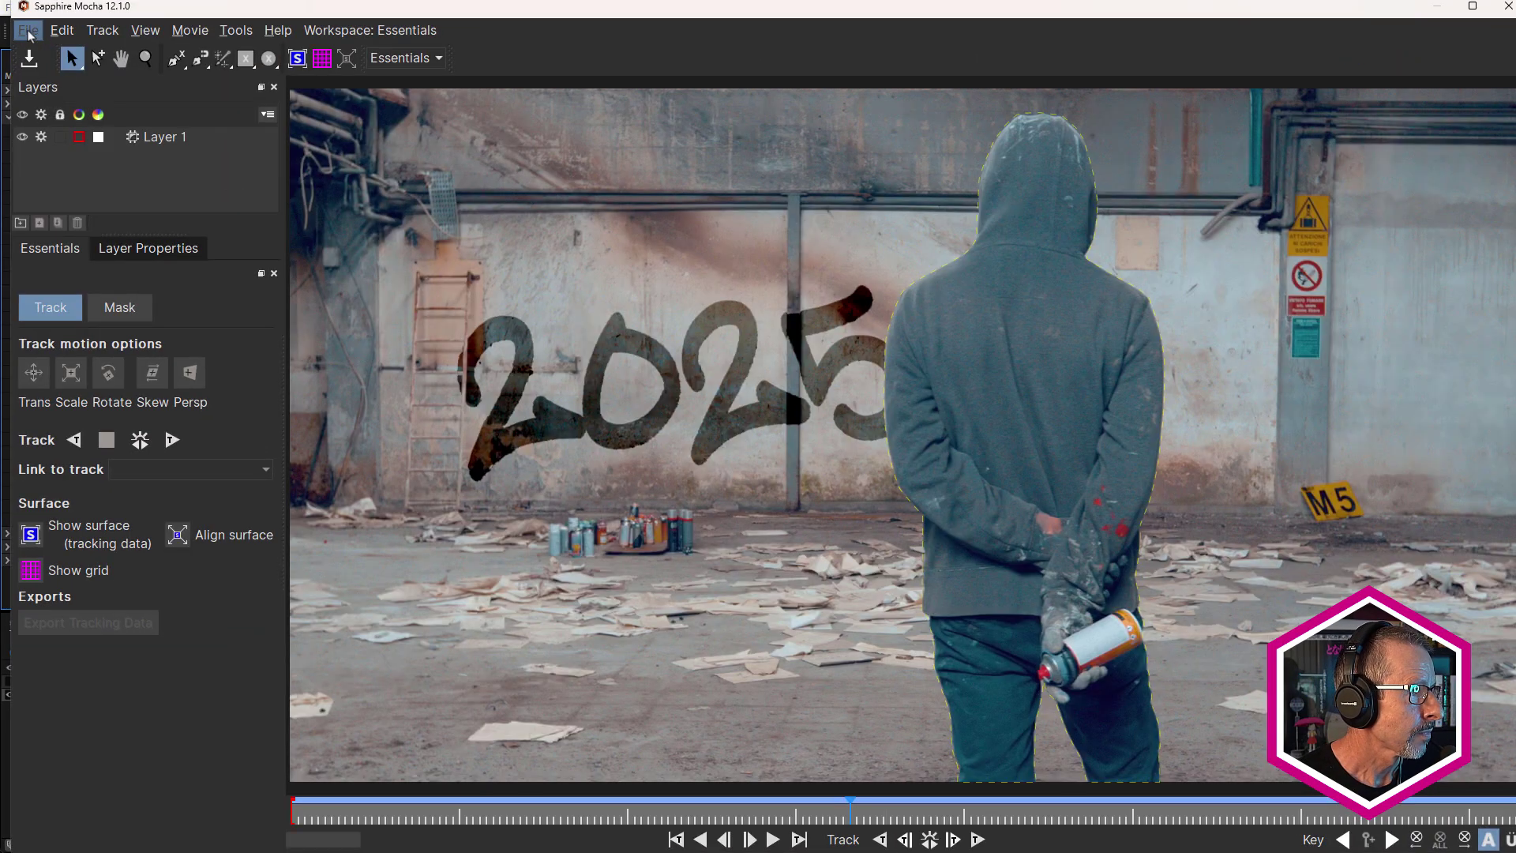
{"action": "left_click", "coordinate": [28, 30]}
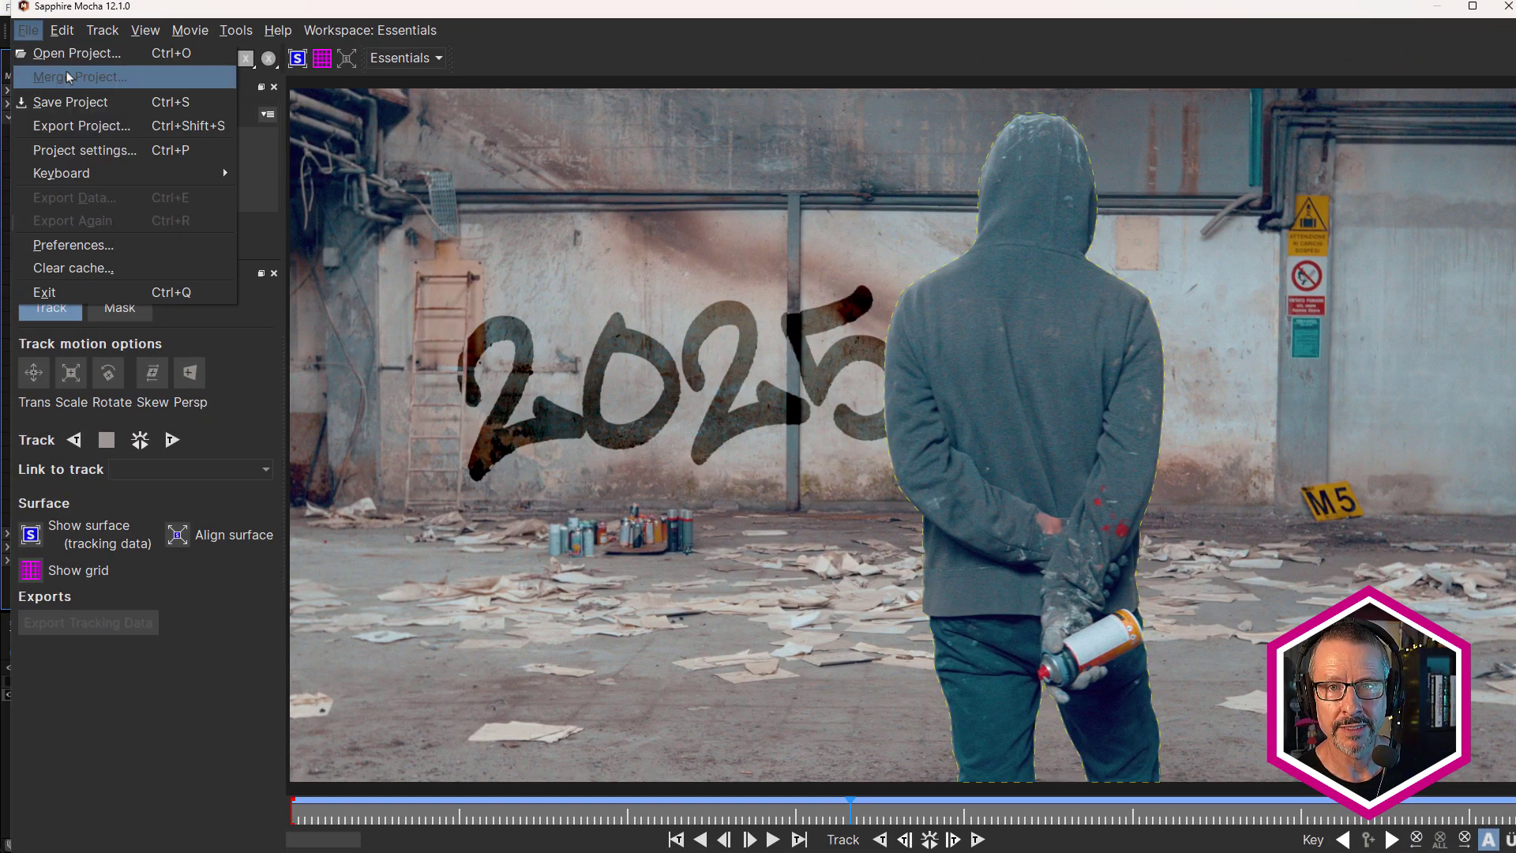
{"action": "left_click", "coordinate": [49, 6]}
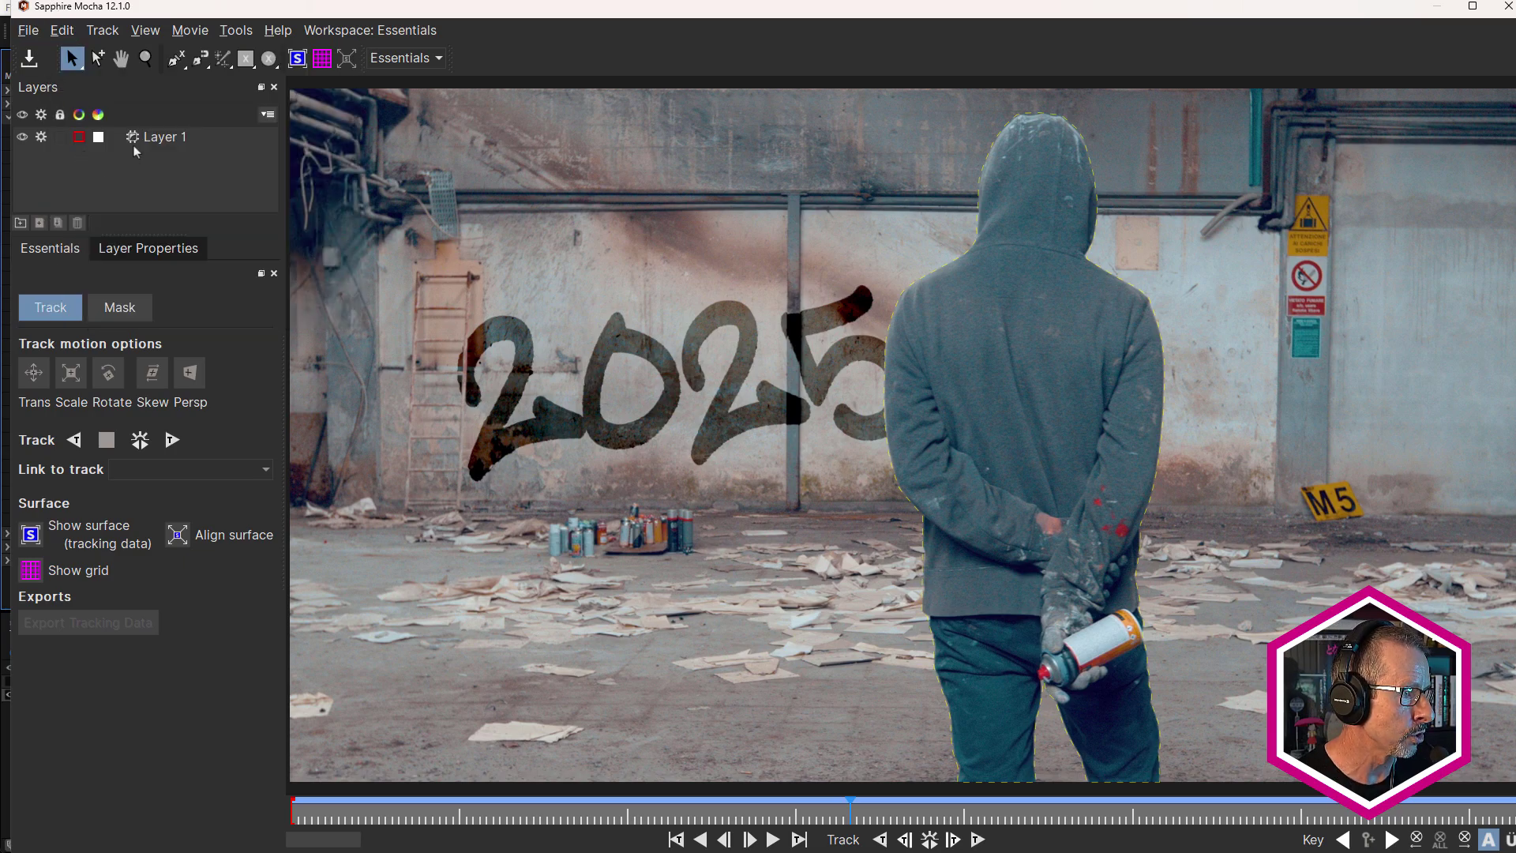
{"action": "left_click", "coordinate": [1505, 6]}
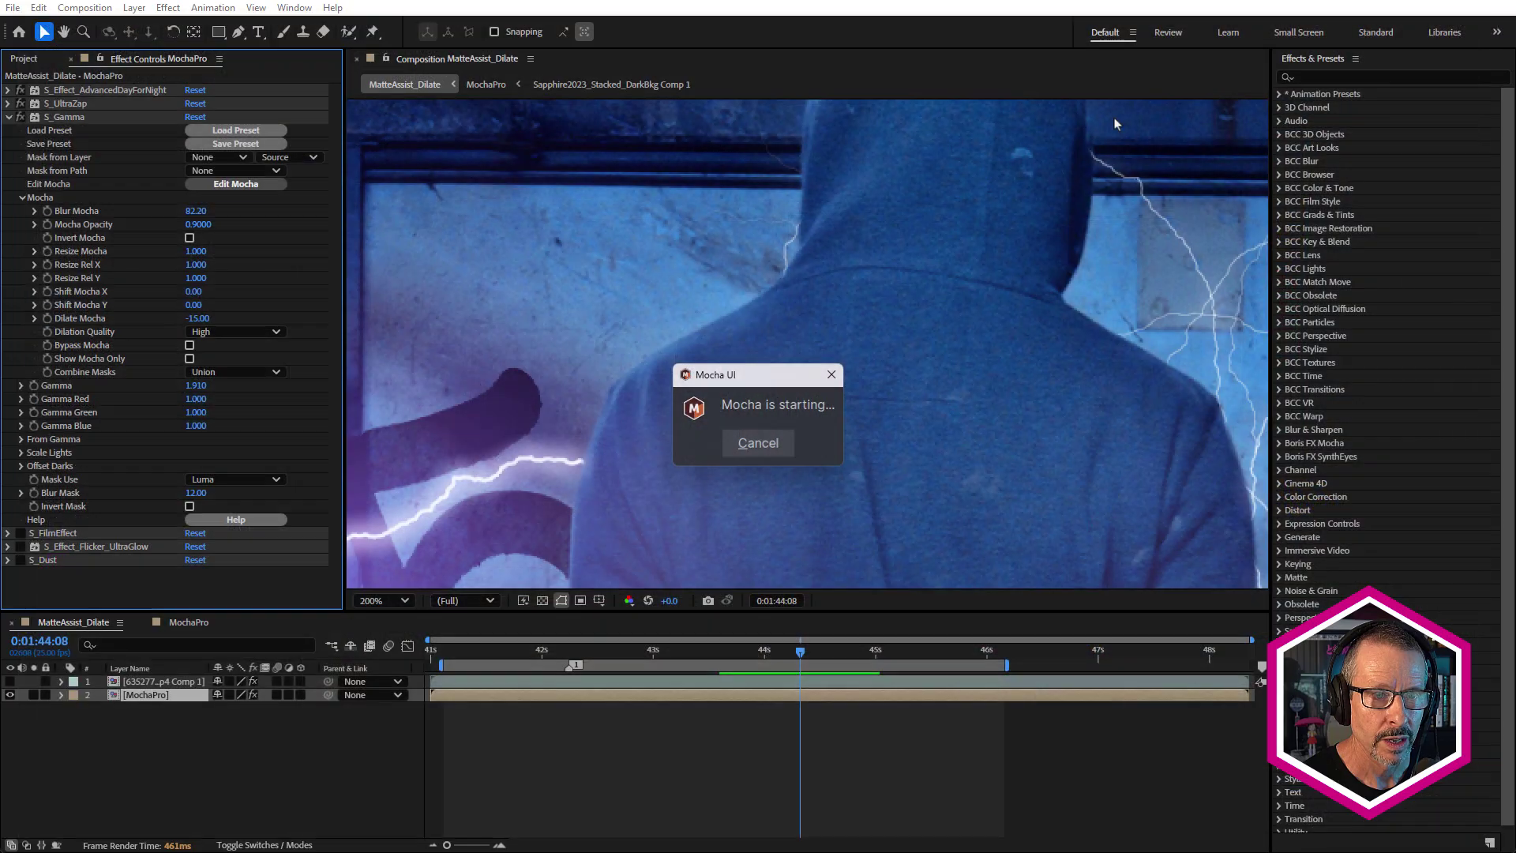
Set S_Gamma's Blur Mocha to 0 to expose the mask edge, and undo that change.
{"action": "left_click", "coordinate": [196, 211]}
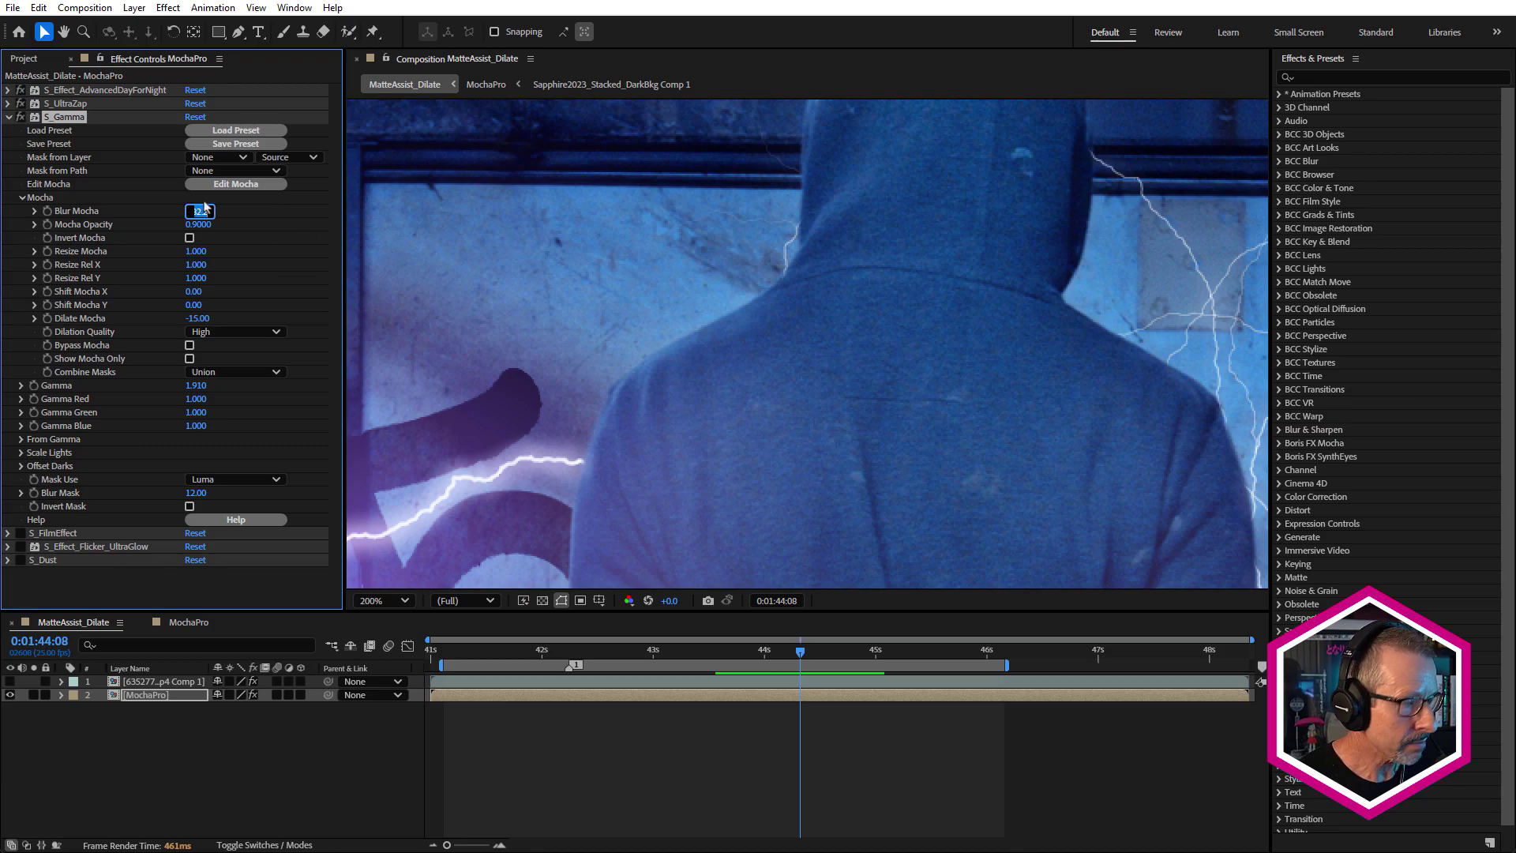
{"action": "key", "text": "Return"}
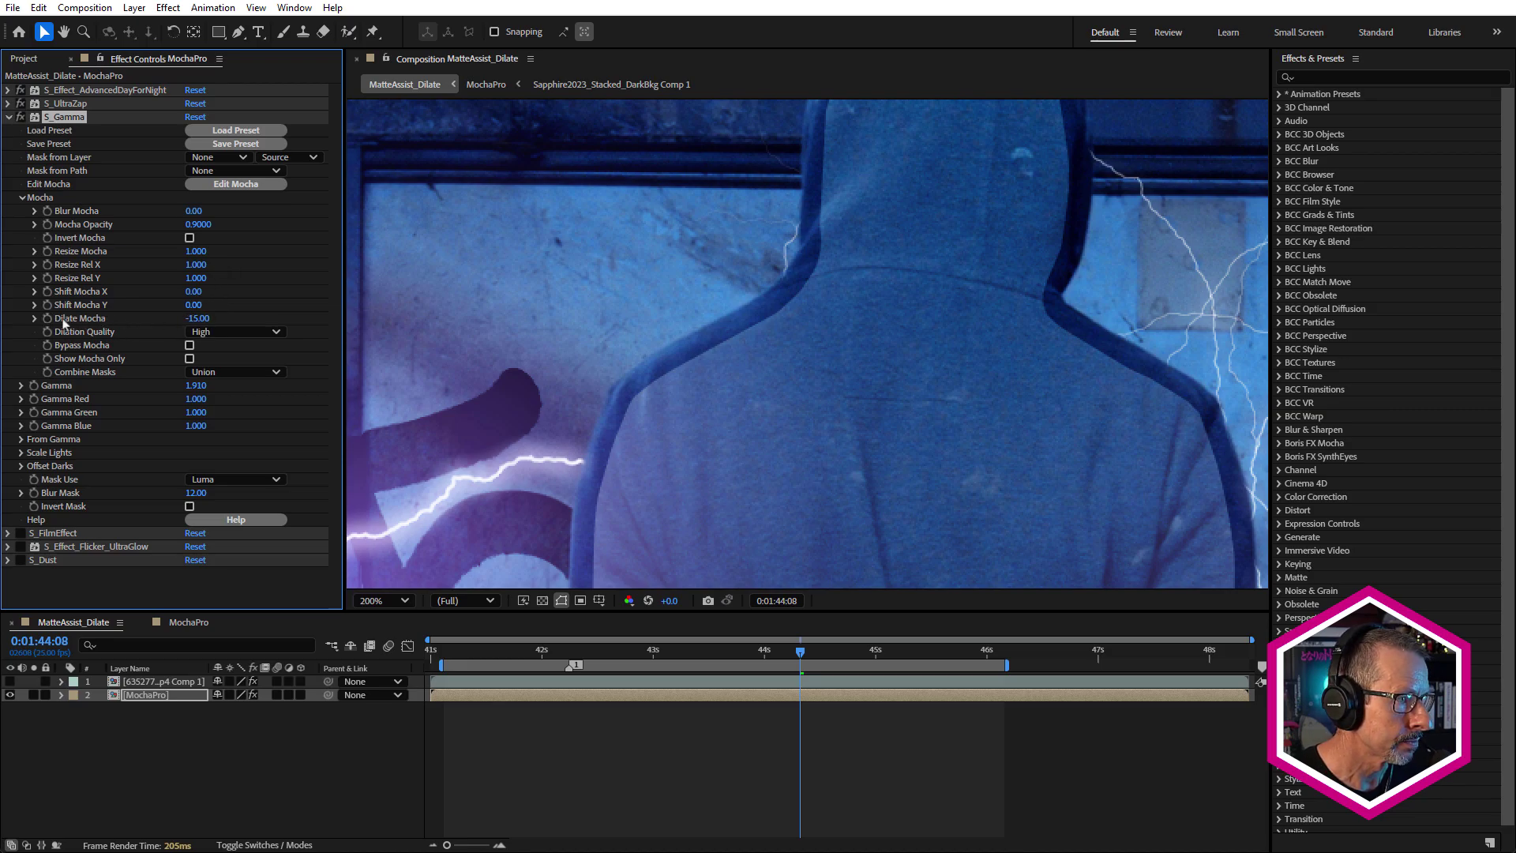
{"action": "key", "text": "ctrl+z"}
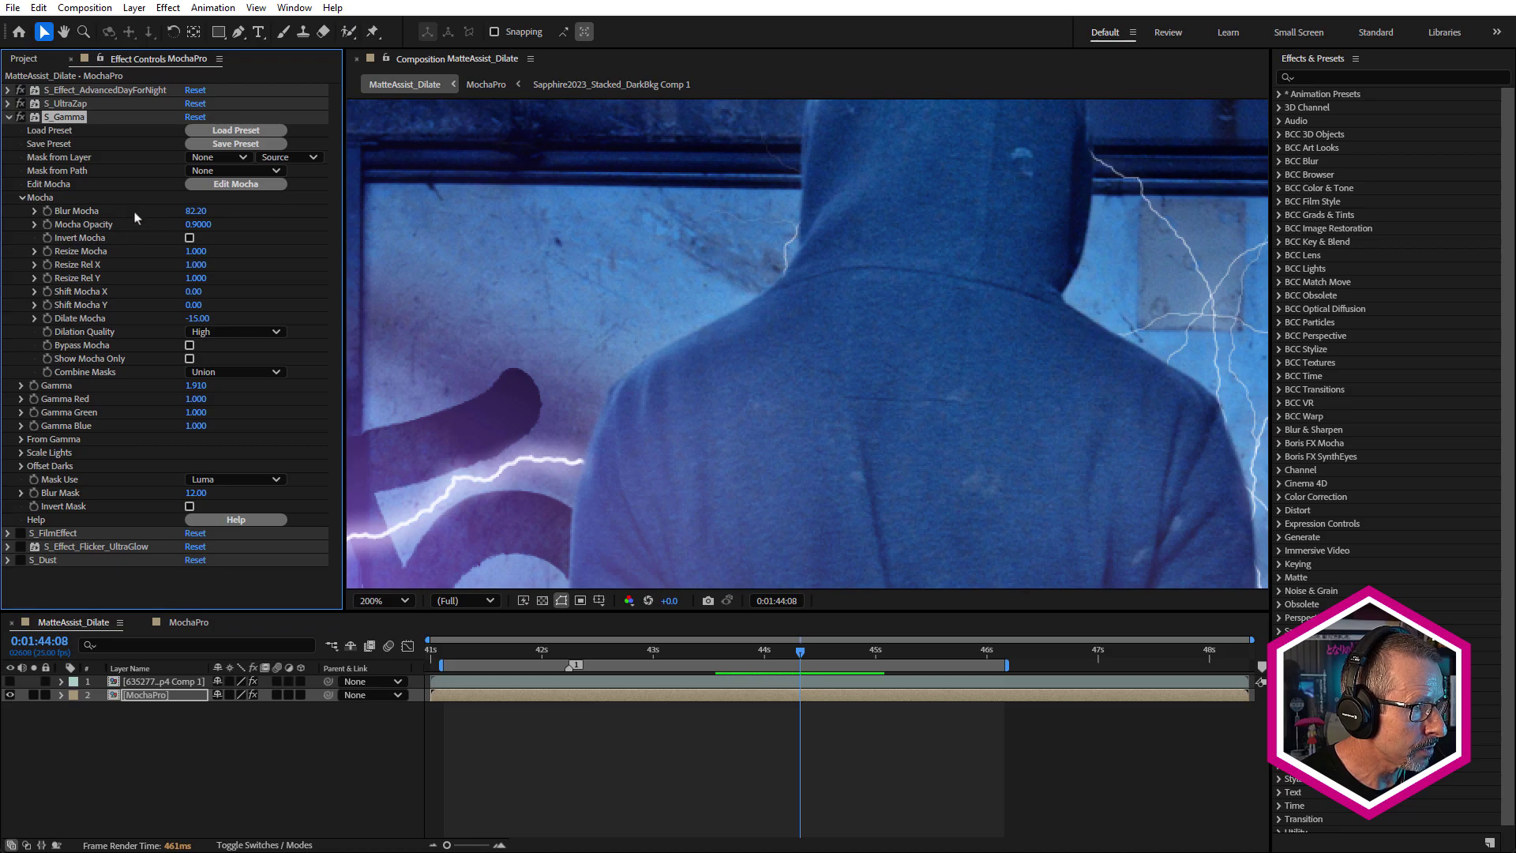
{"action": "scroll", "coordinate": [765, 319], "scroll_direction": "down", "scroll_amount": 4}
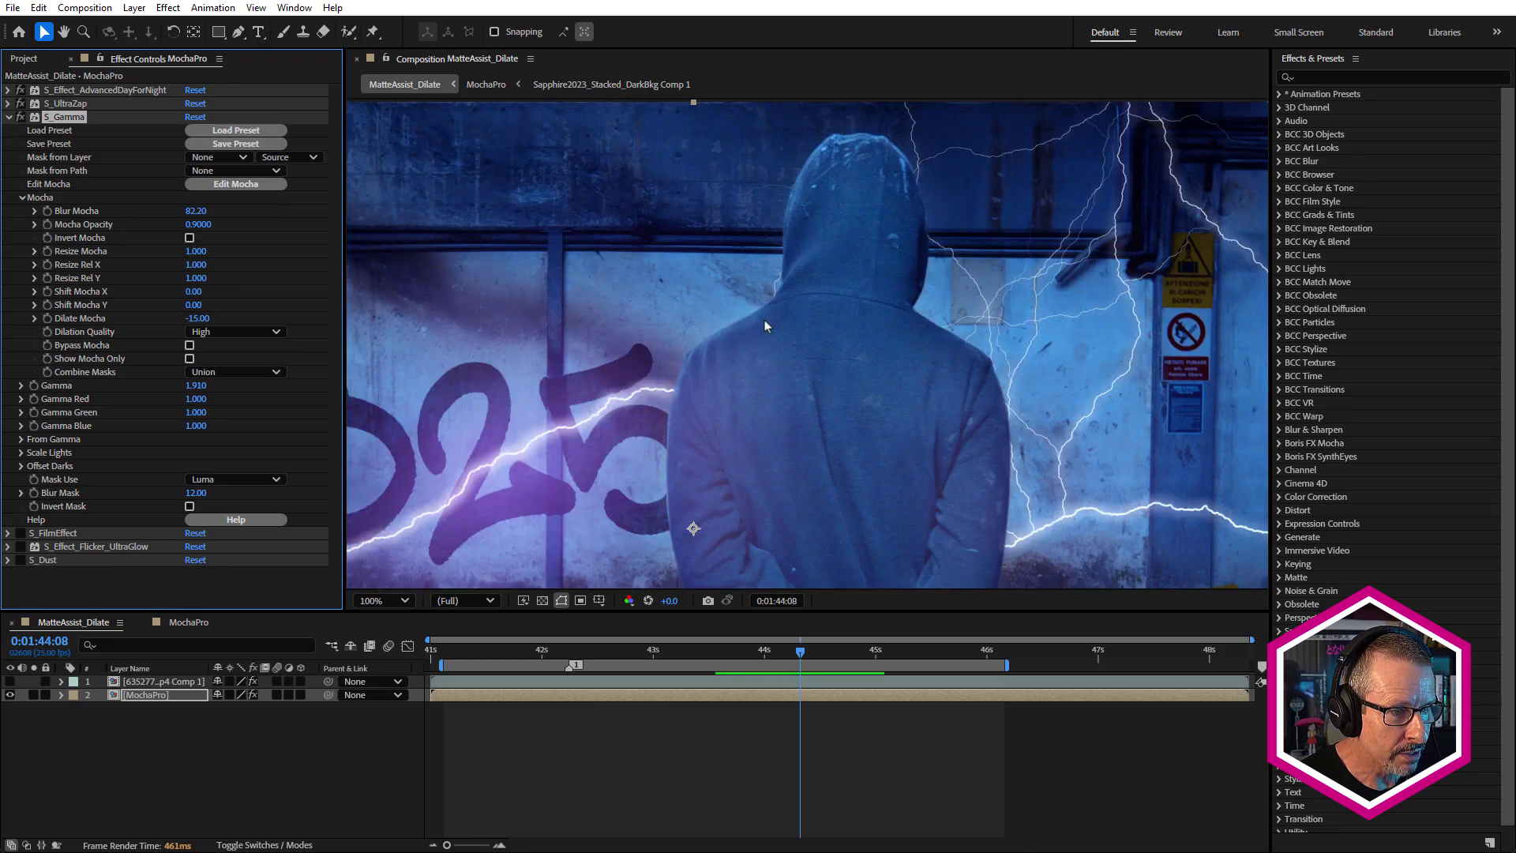
Toggle S_Gamma off and on to compare the figure with and without the masked brightening, leaving it enabled.
{"action": "left_click", "coordinate": [21, 117]}
{"action": "left_click", "coordinate": [20, 117]}
{"action": "left_click", "coordinate": [21, 116]}
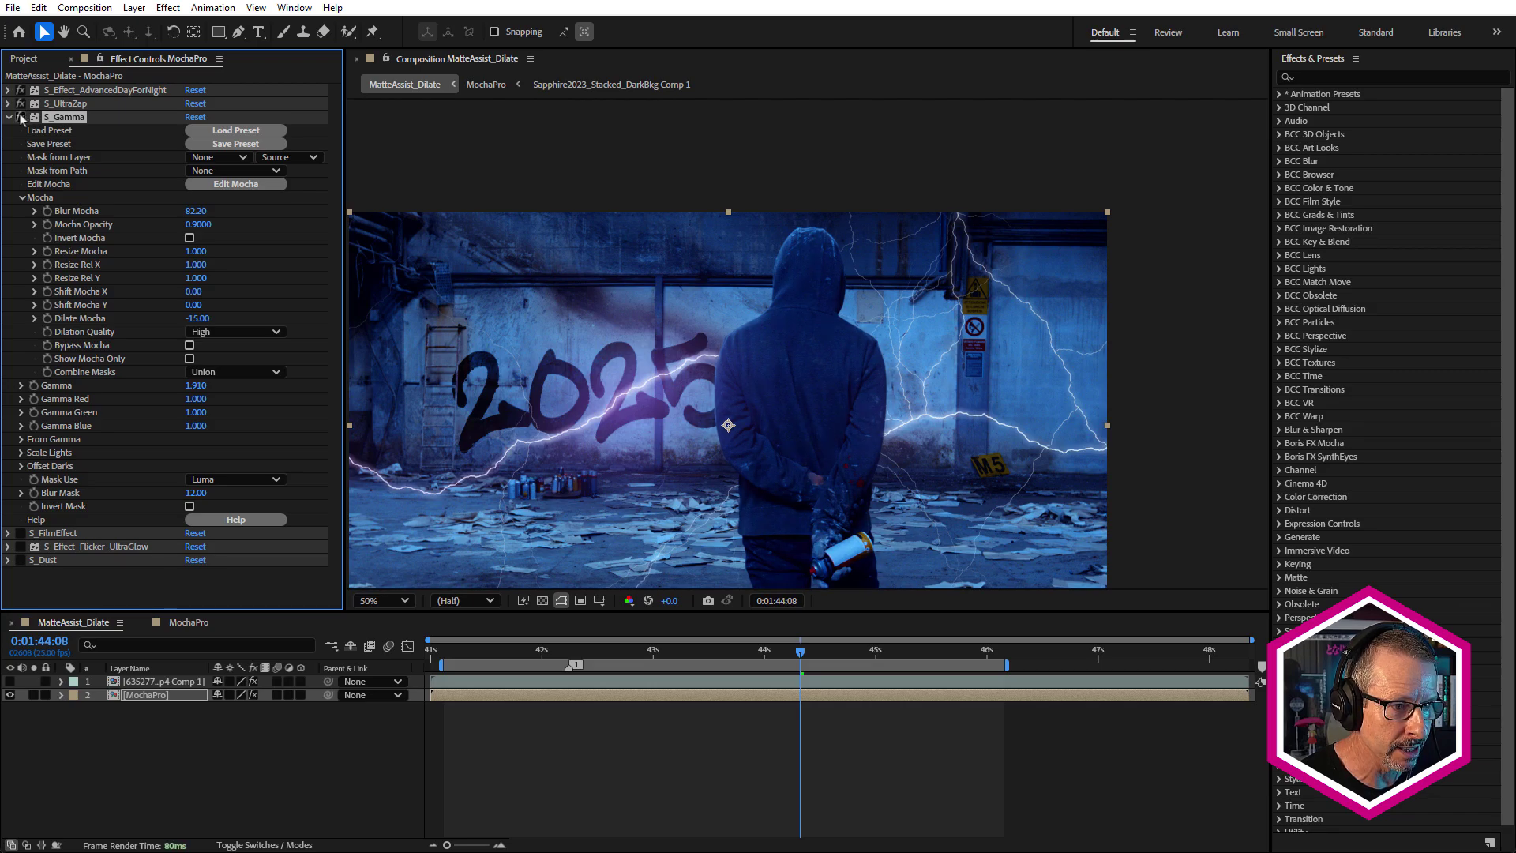
{"action": "left_click", "coordinate": [21, 117]}
{"action": "left_click", "coordinate": [21, 117]}
{"action": "left_click", "coordinate": [20, 117]}
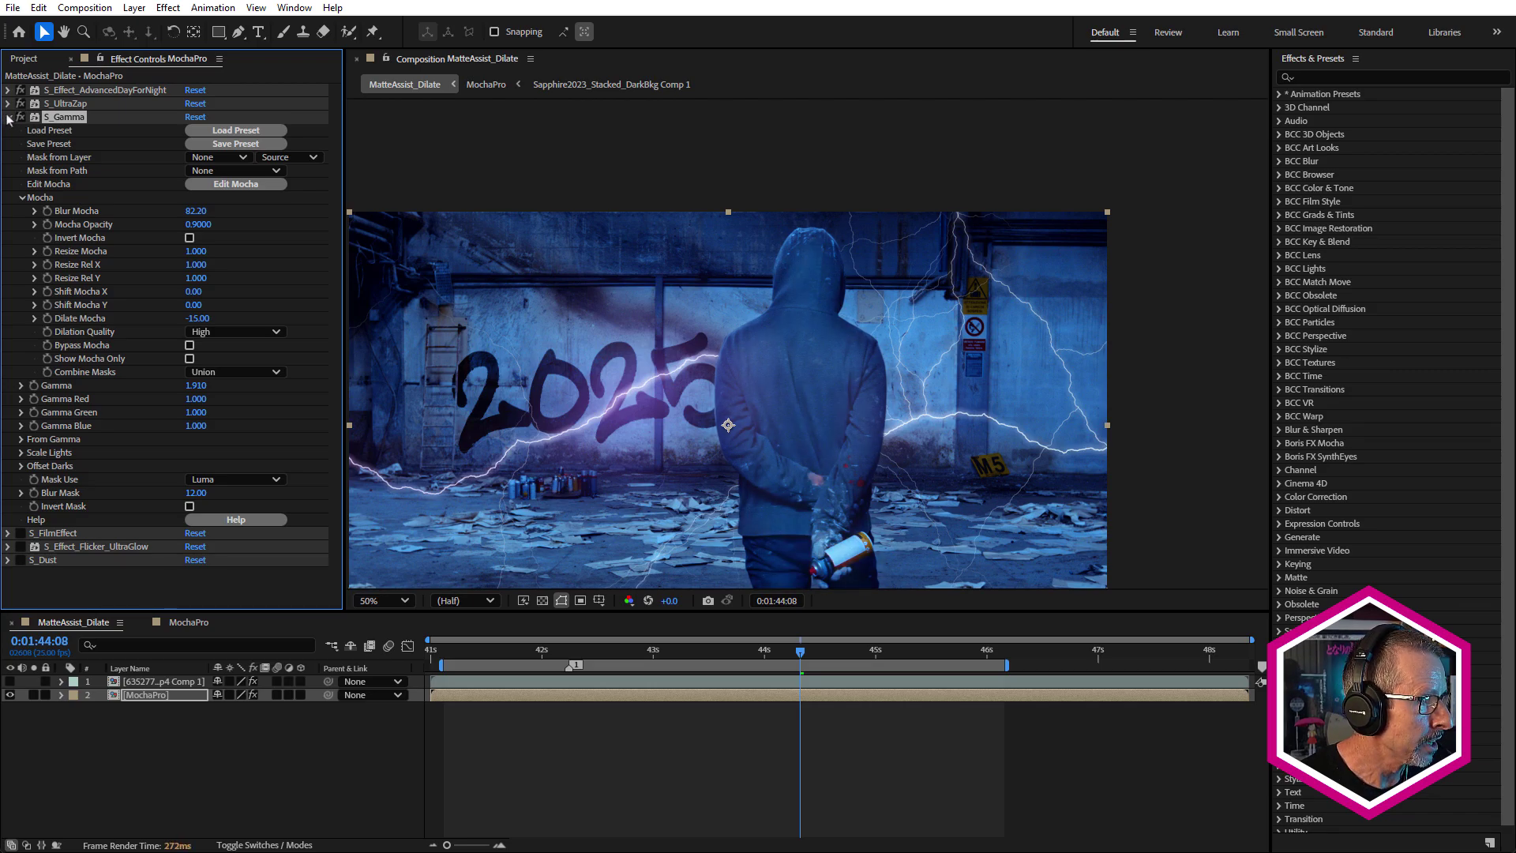
Collapse the S_Gamma settings and enable S_FilmEffect.
{"action": "left_click", "coordinate": [8, 116]}
{"action": "left_click", "coordinate": [63, 131]}
{"action": "left_click", "coordinate": [20, 131]}
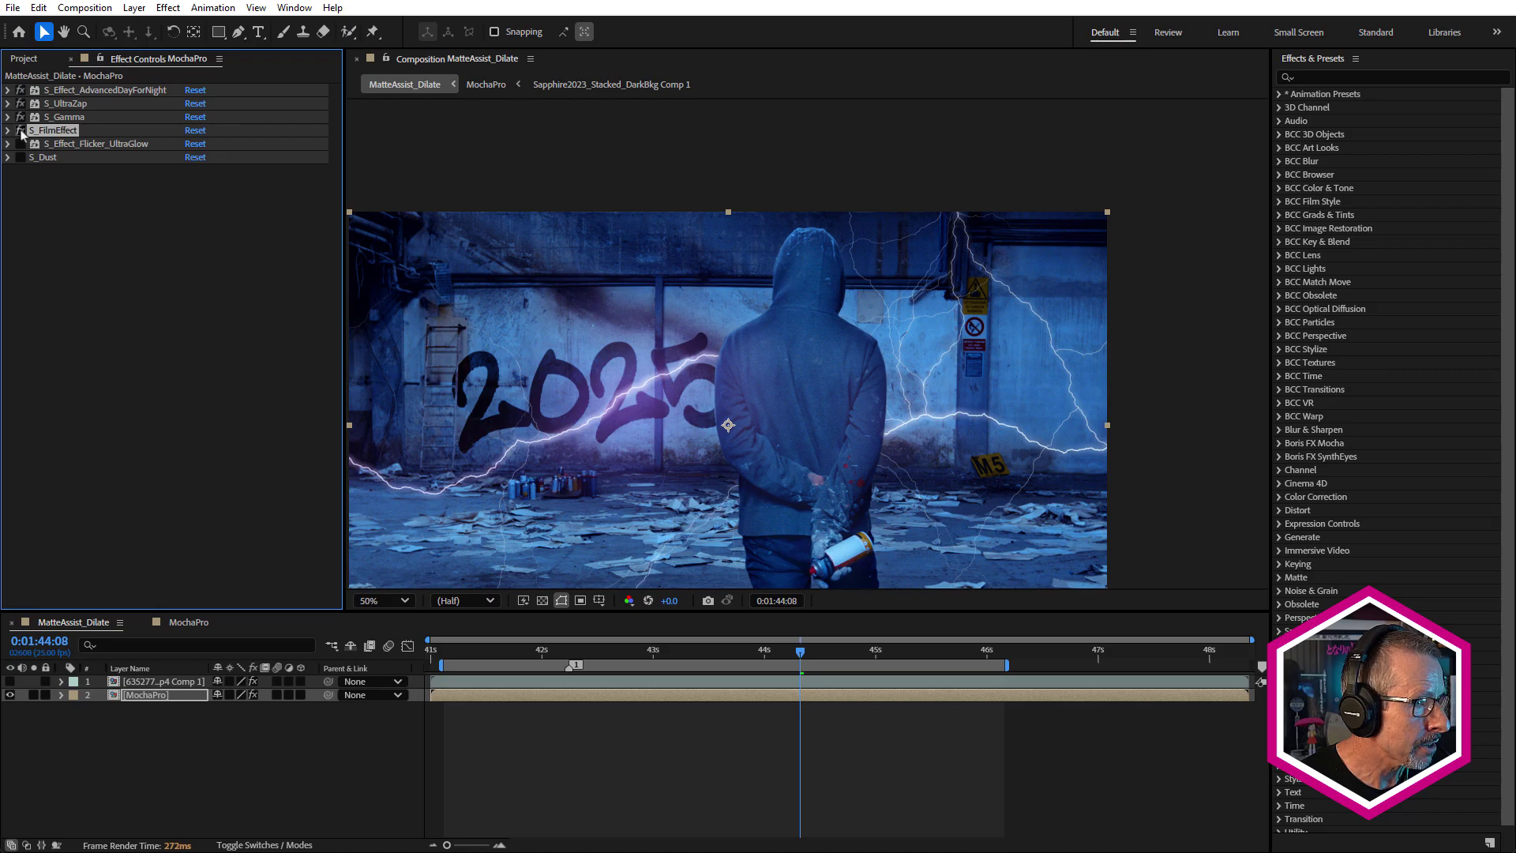
Enable S_Effect_Flicker_UltraGlow, expand its settings and inspect the glow along the figure's edge.
{"action": "left_click", "coordinate": [63, 147]}
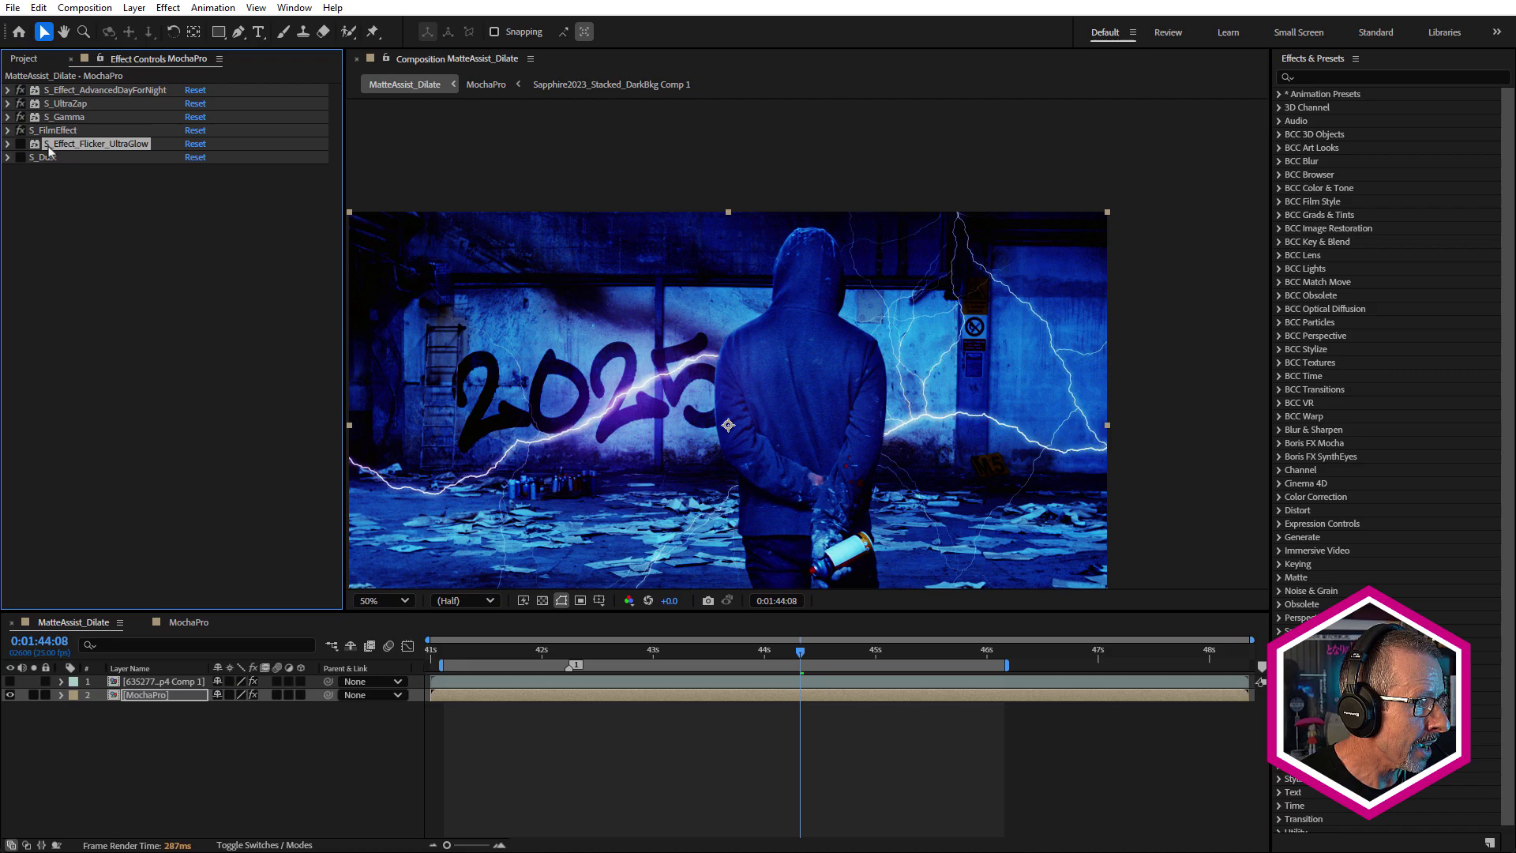
{"action": "left_click", "coordinate": [9, 144]}
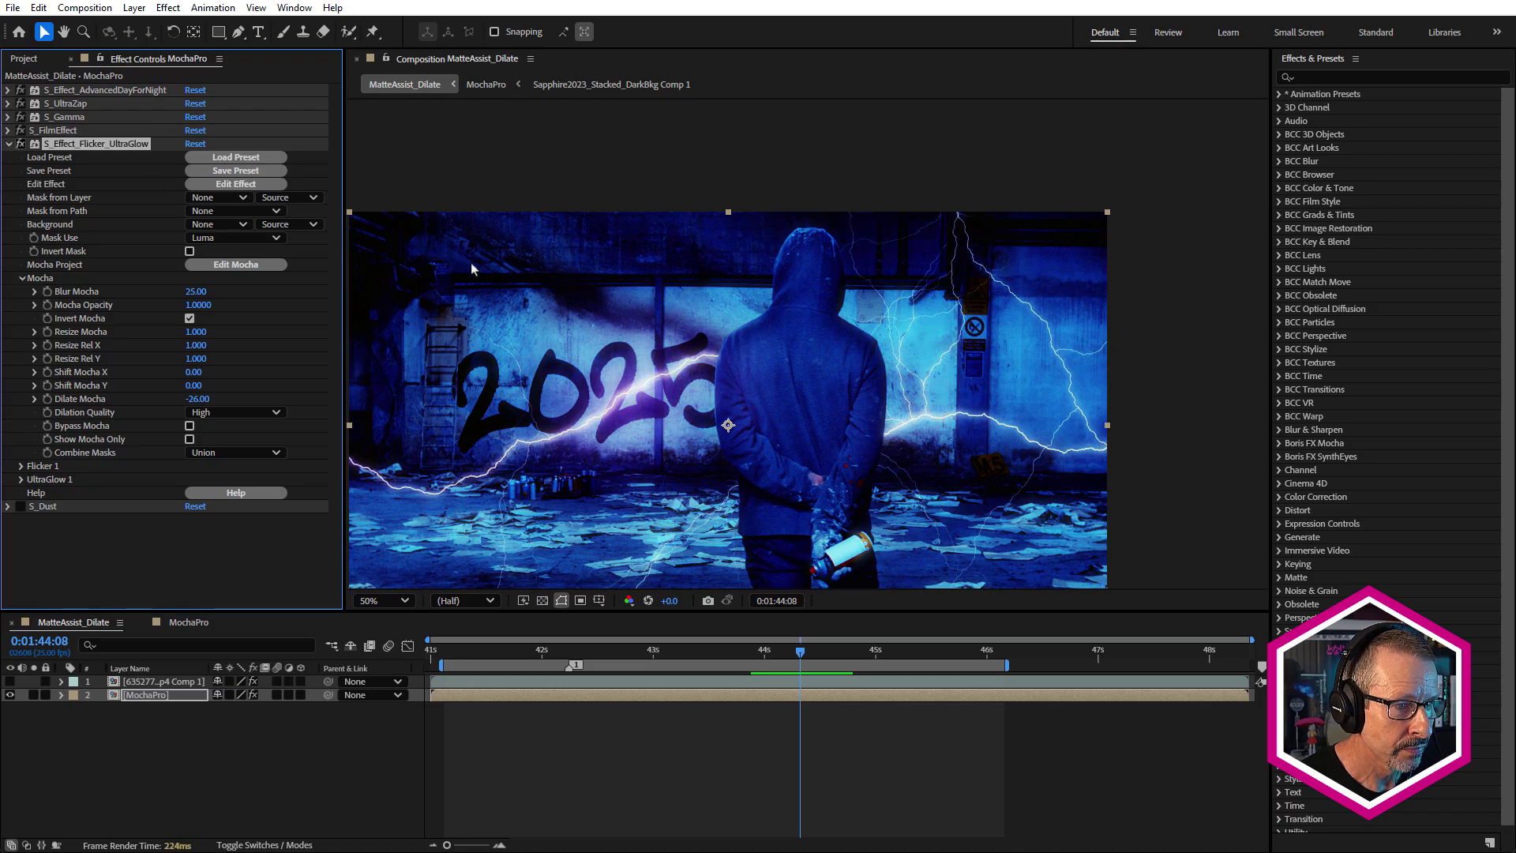
{"action": "scroll", "coordinate": [711, 371], "scroll_direction": "up", "scroll_amount": 3}
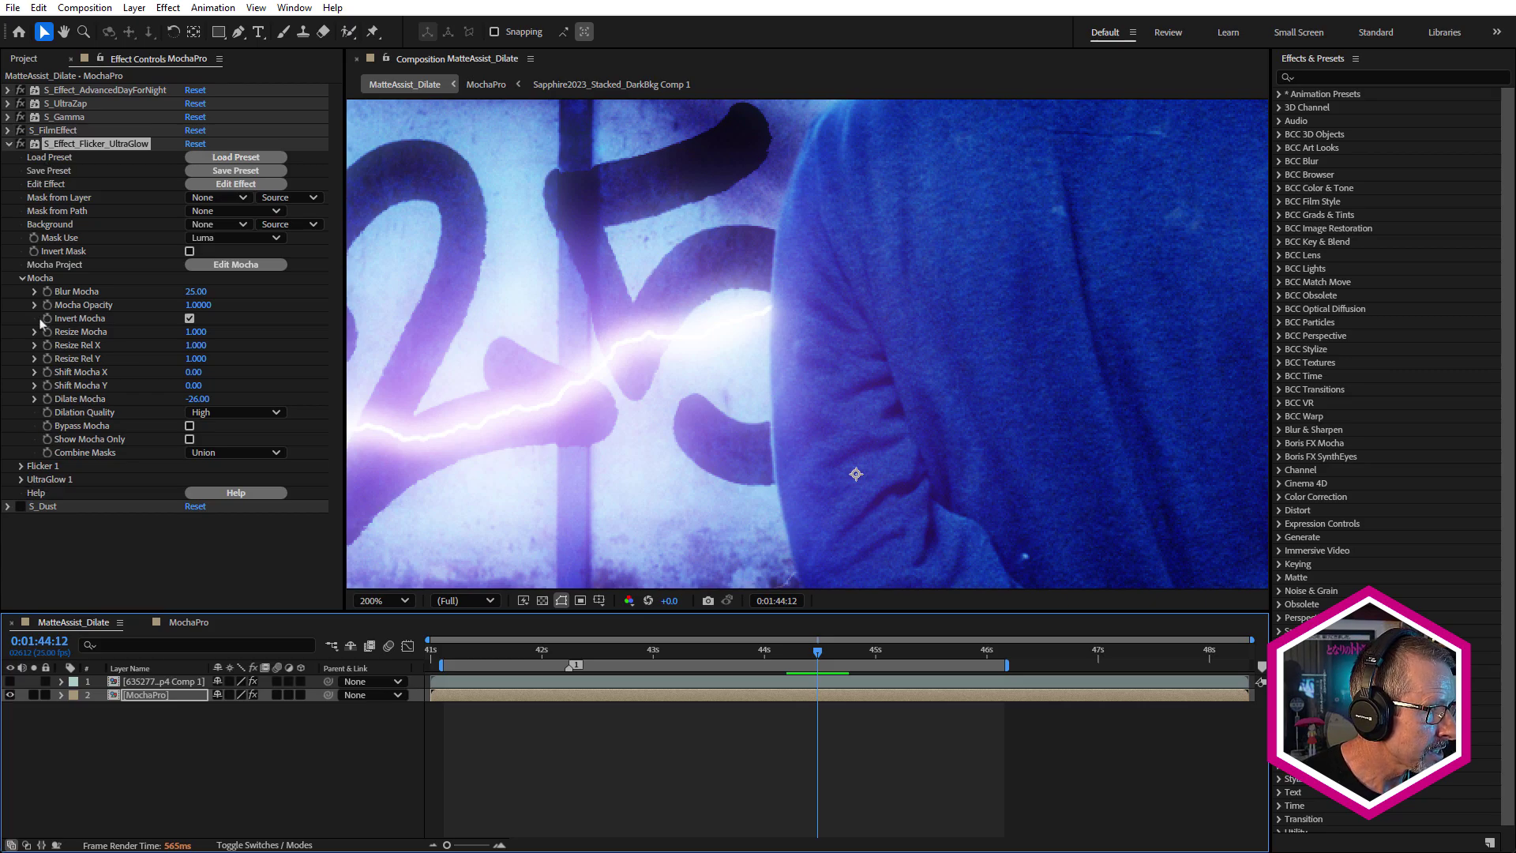
{"action": "scroll", "coordinate": [779, 338], "scroll_direction": "down", "scroll_amount": 2}
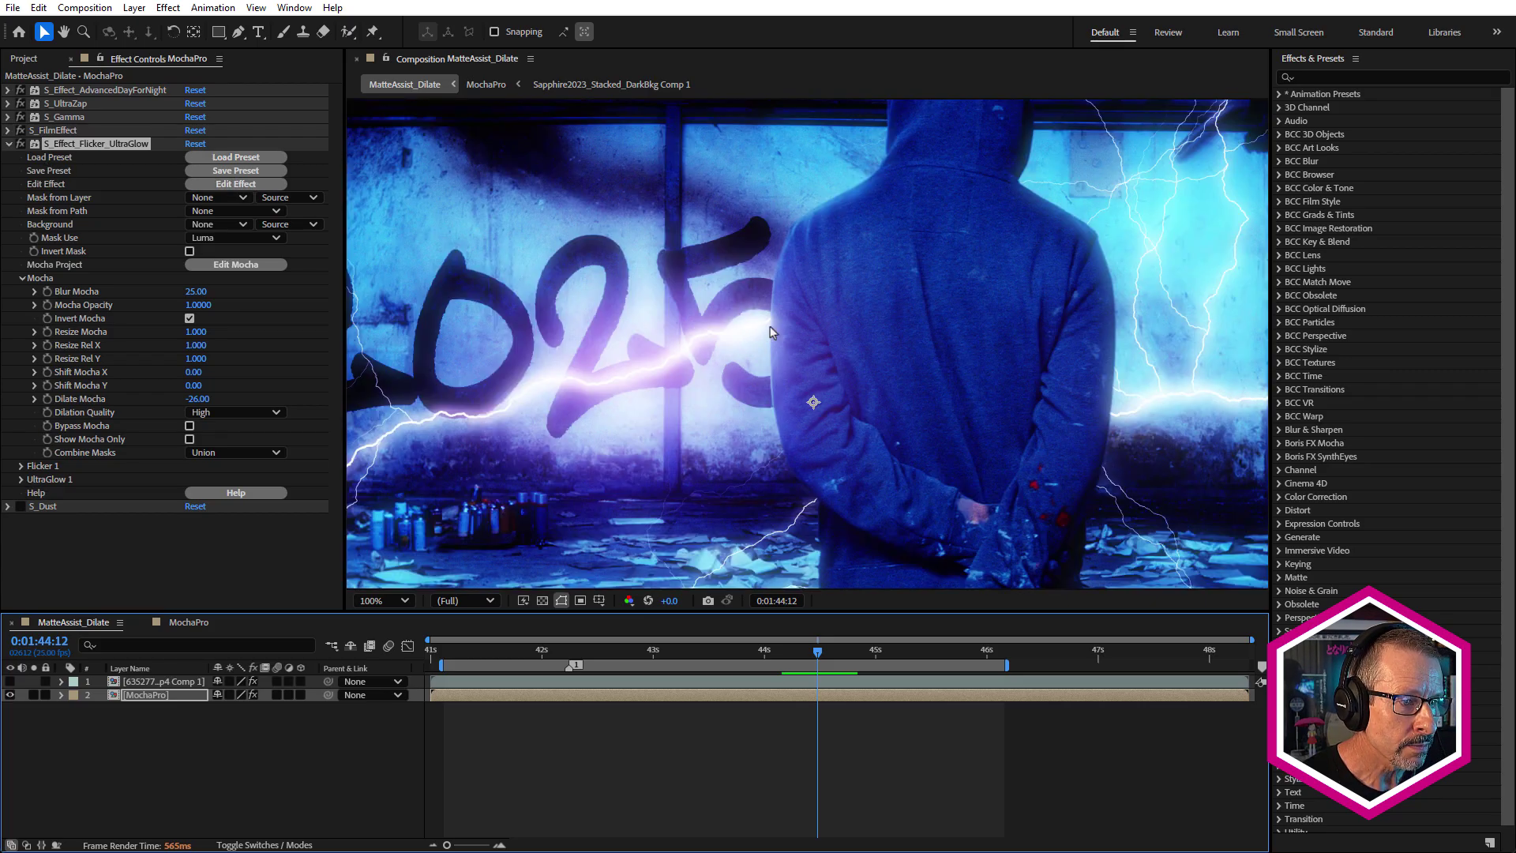
{"action": "scroll", "coordinate": [769, 328], "scroll_direction": "down", "scroll_amount": 1}
{"action": "scroll", "coordinate": [769, 329], "scroll_direction": "up", "scroll_amount": 1}
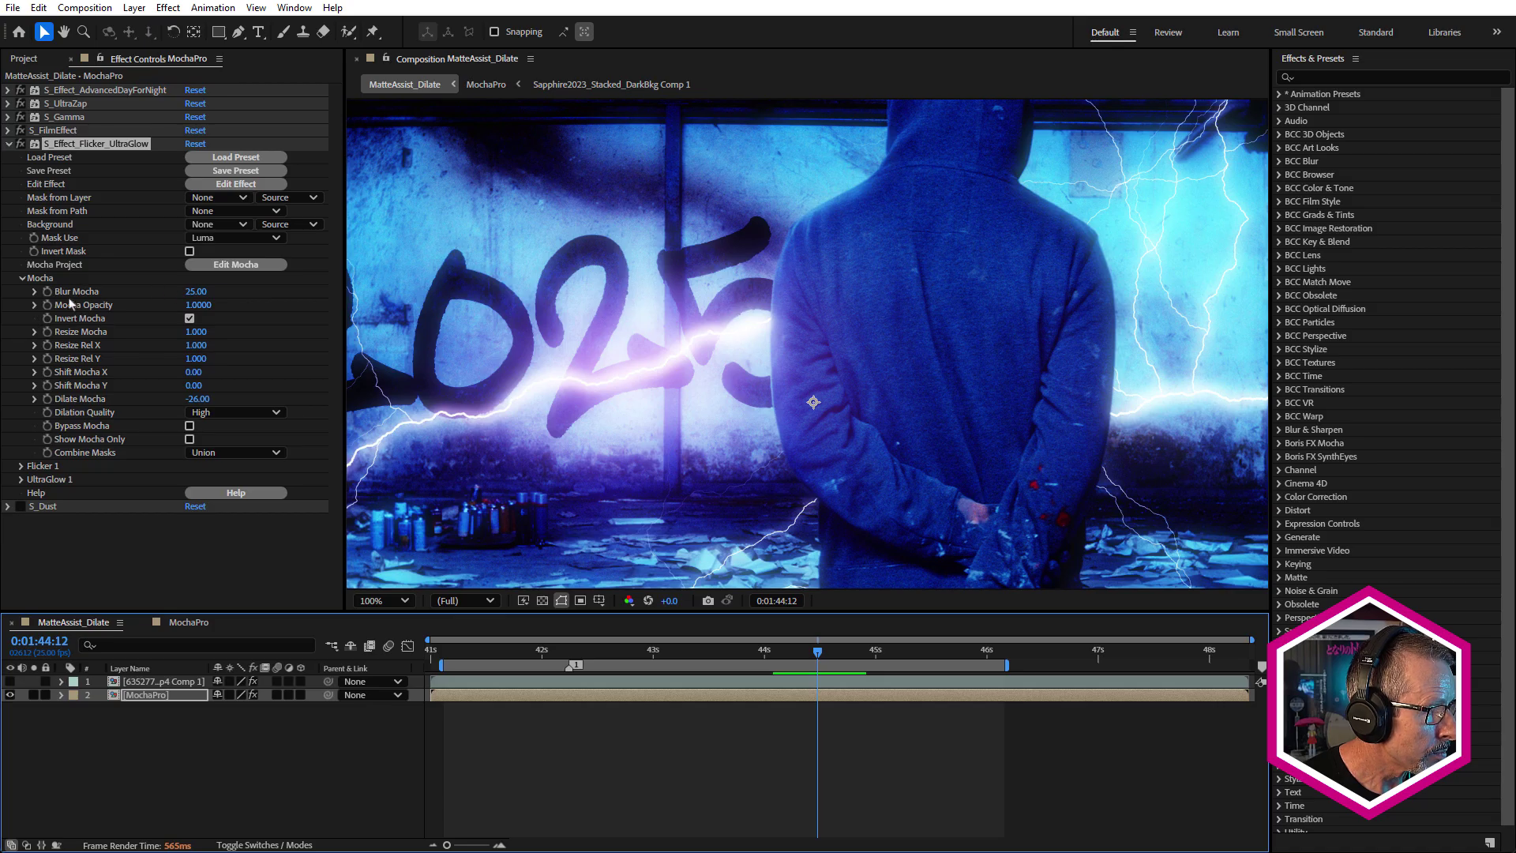
Set both Blur Mocha and Dilate Mocha to 0 in S_Effect_Flicker_UltraGlow.
{"action": "left_click", "coordinate": [199, 292]}
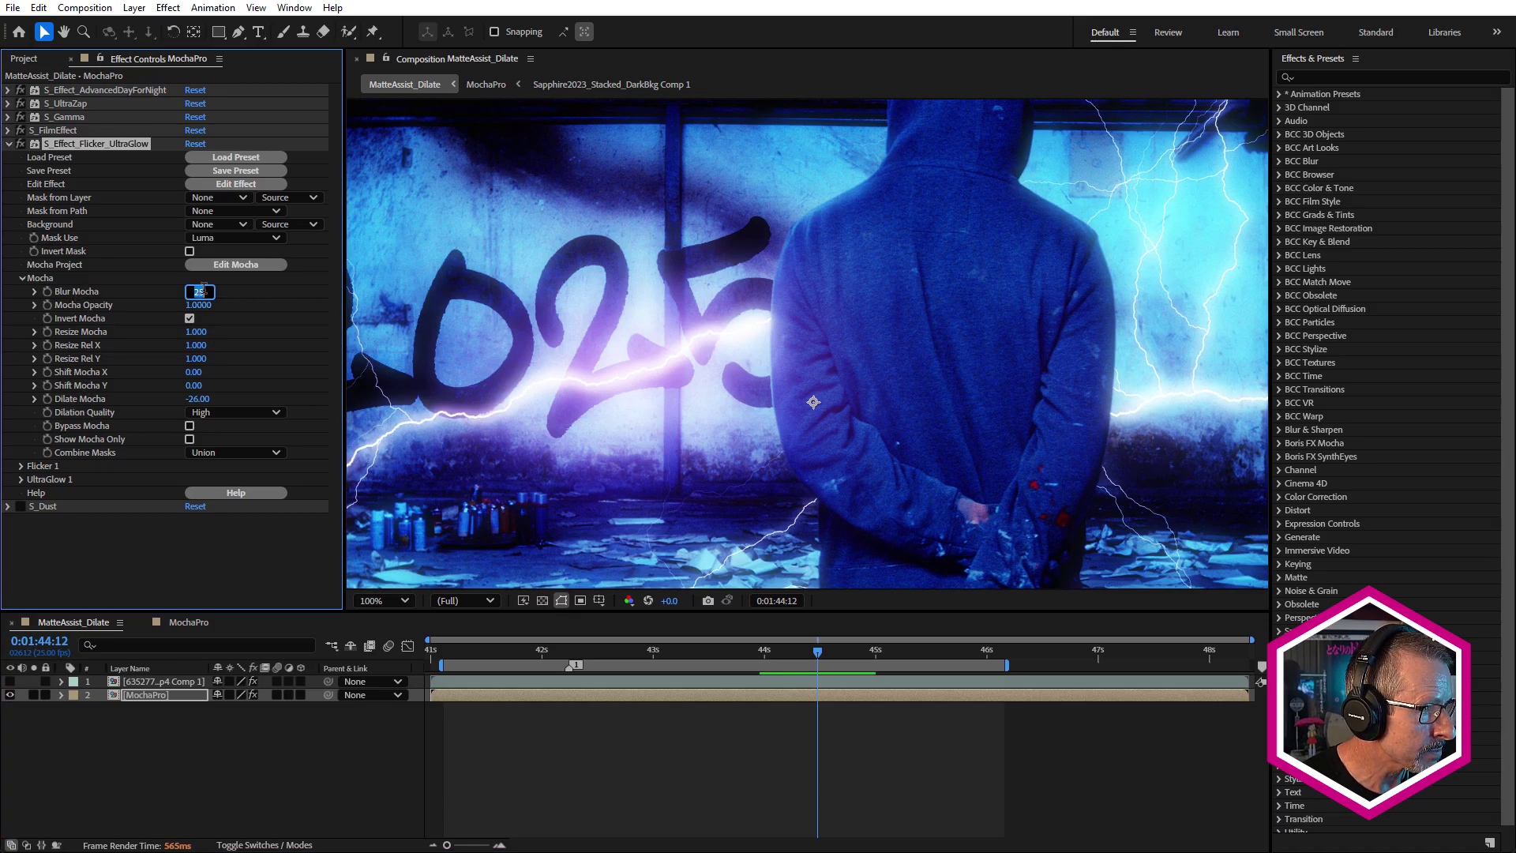
{"action": "type", "text": "0"}
{"action": "key", "text": "Return"}
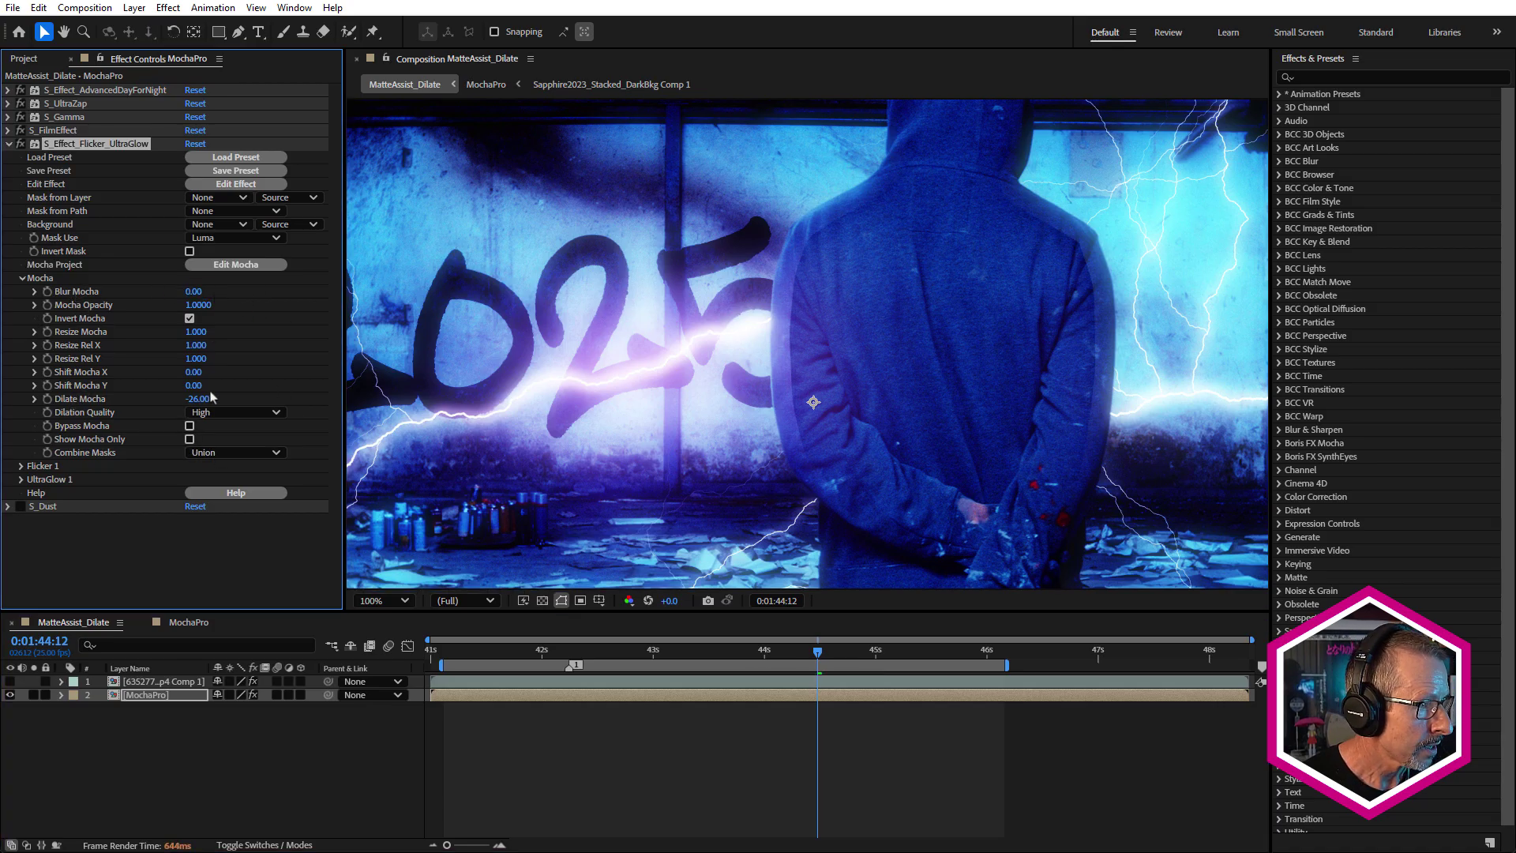
{"action": "left_click", "coordinate": [198, 398]}
{"action": "type", "text": "0"}
{"action": "key", "text": "Return"}
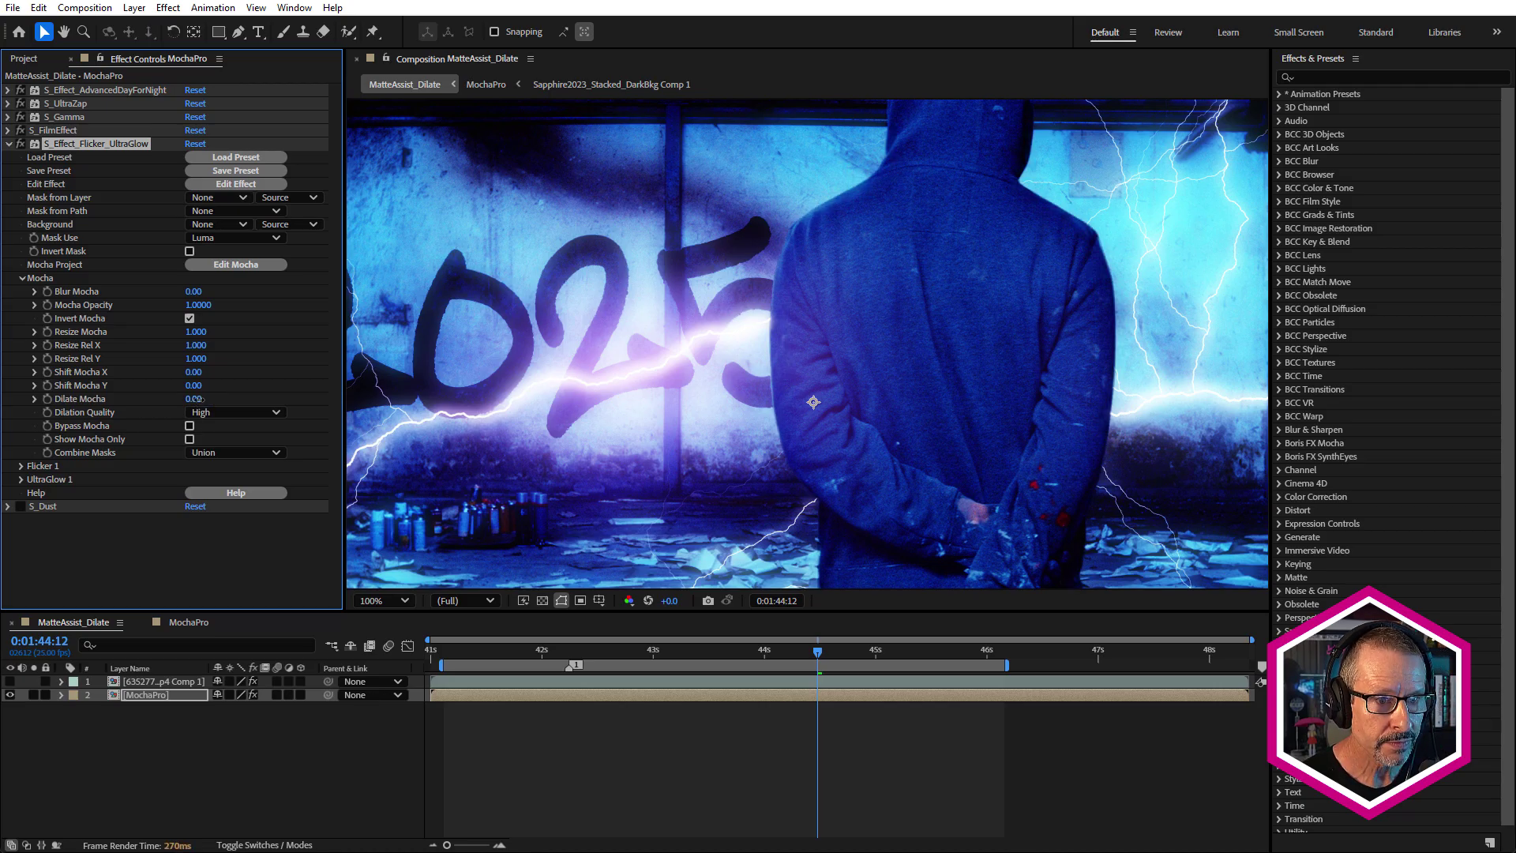
Examine the figure's unblurred, undilated edge at 0:01:44:23, and undo the Dilate Mocha and Blur Mocha changes.
{"action": "scroll", "coordinate": [962, 221], "scroll_direction": "down", "scroll_amount": 1}
{"action": "scroll", "coordinate": [1017, 283], "scroll_direction": "up", "scroll_amount": 1}
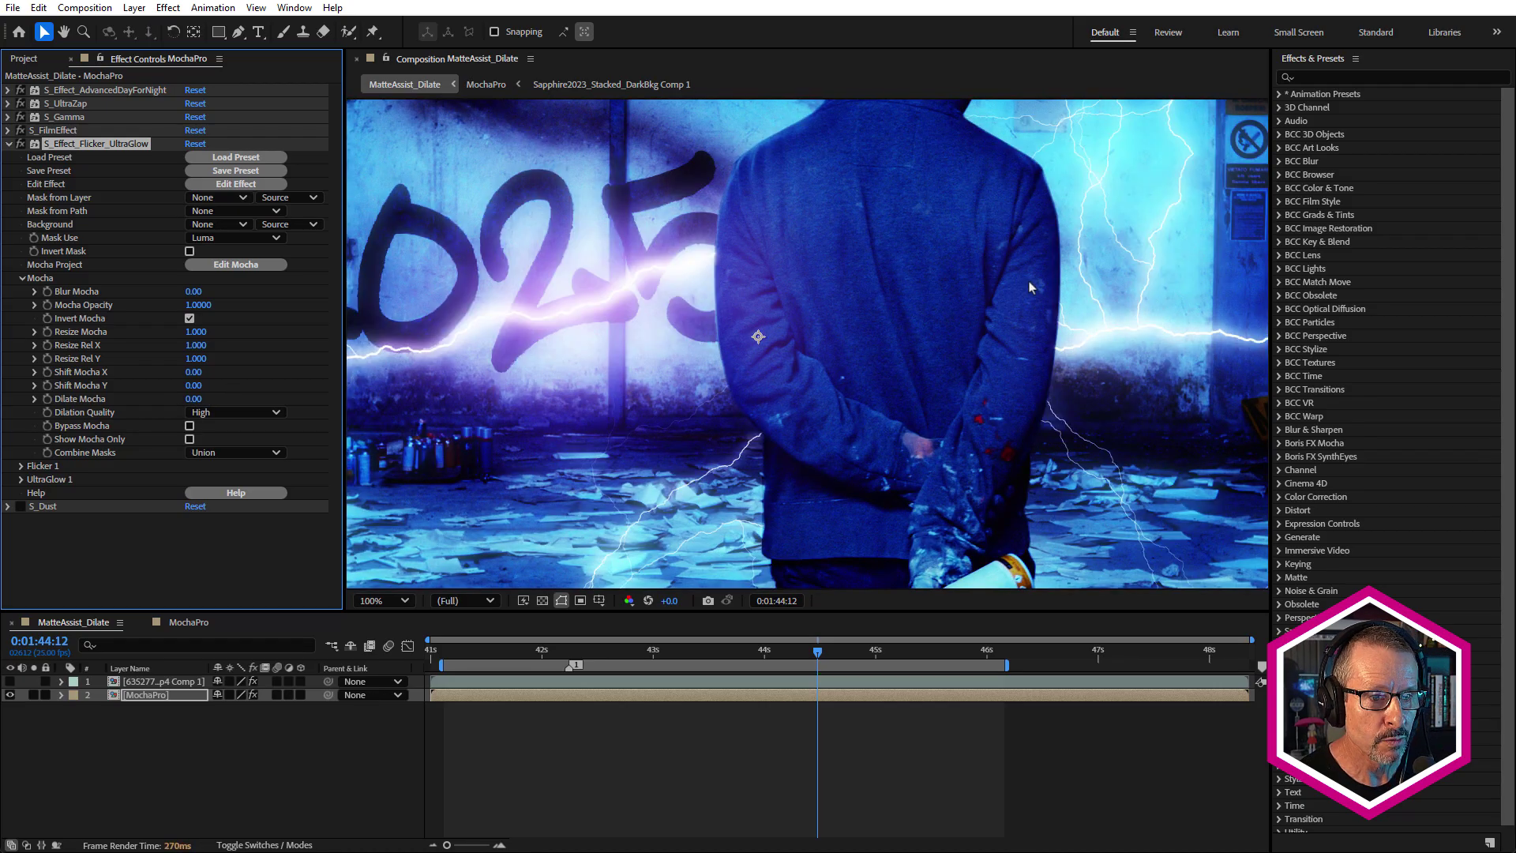
{"action": "scroll", "coordinate": [1082, 223], "scroll_direction": "up", "scroll_amount": 1}
{"action": "left_click_drag", "start_coordinate": [817, 652], "coordinate": [866, 661]}
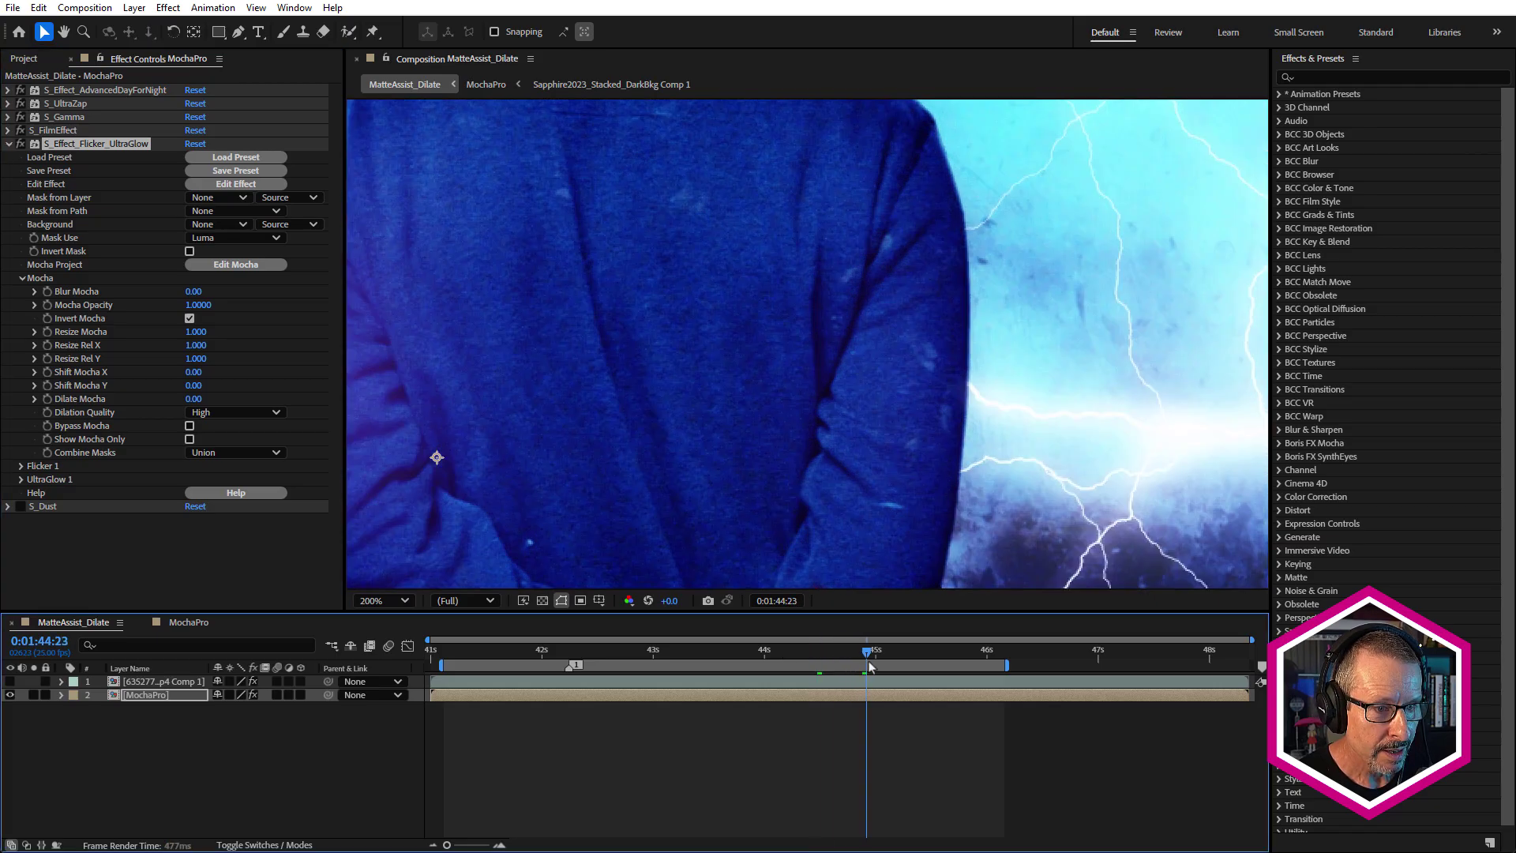
{"action": "scroll", "coordinate": [968, 379], "scroll_direction": "up", "scroll_amount": 1}
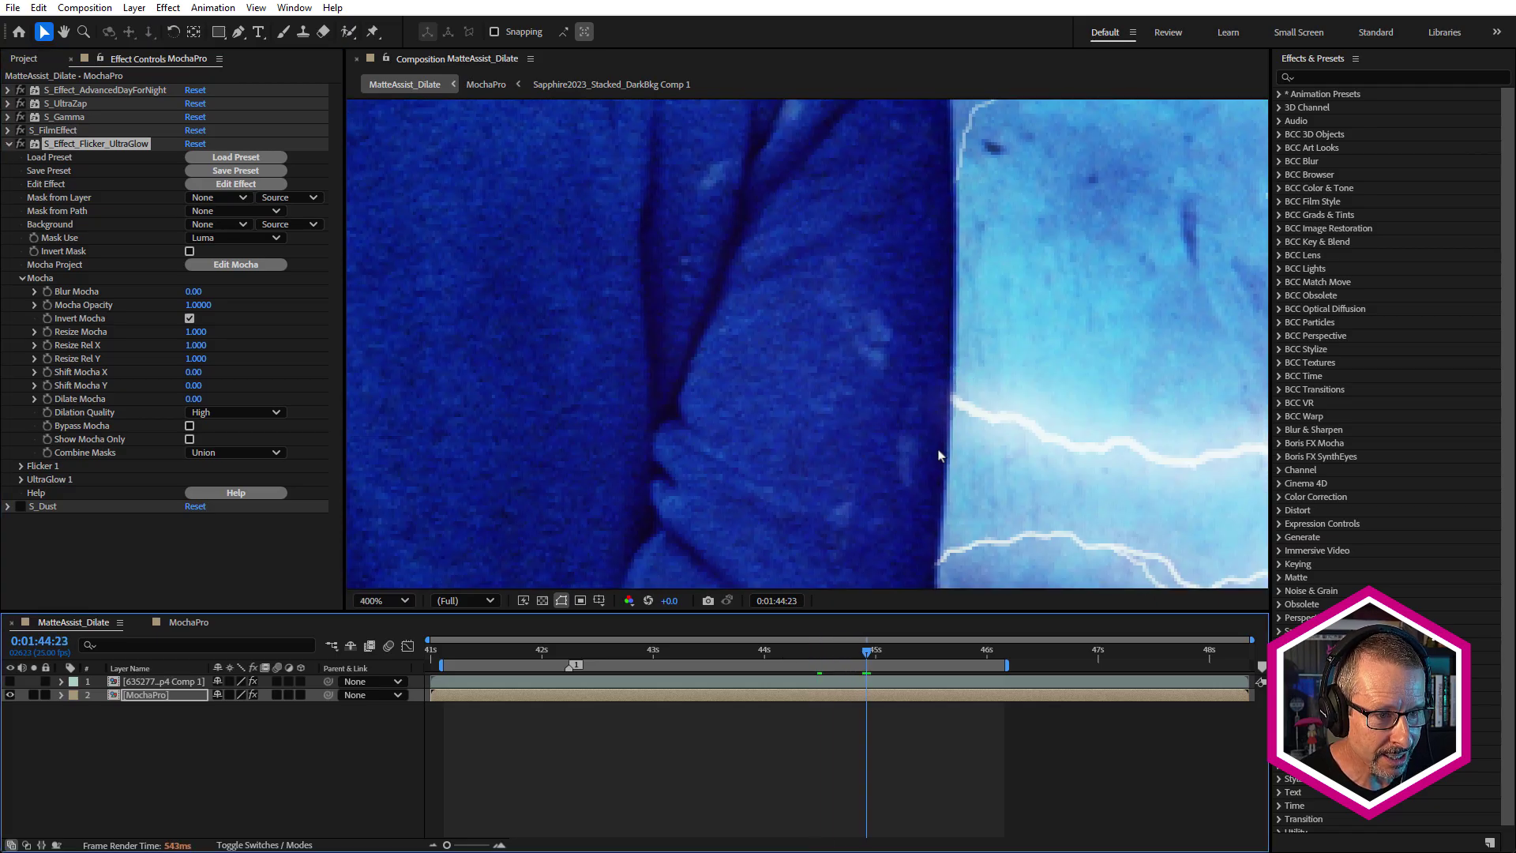
{"action": "scroll", "coordinate": [938, 344], "scroll_direction": "down", "scroll_amount": 1}
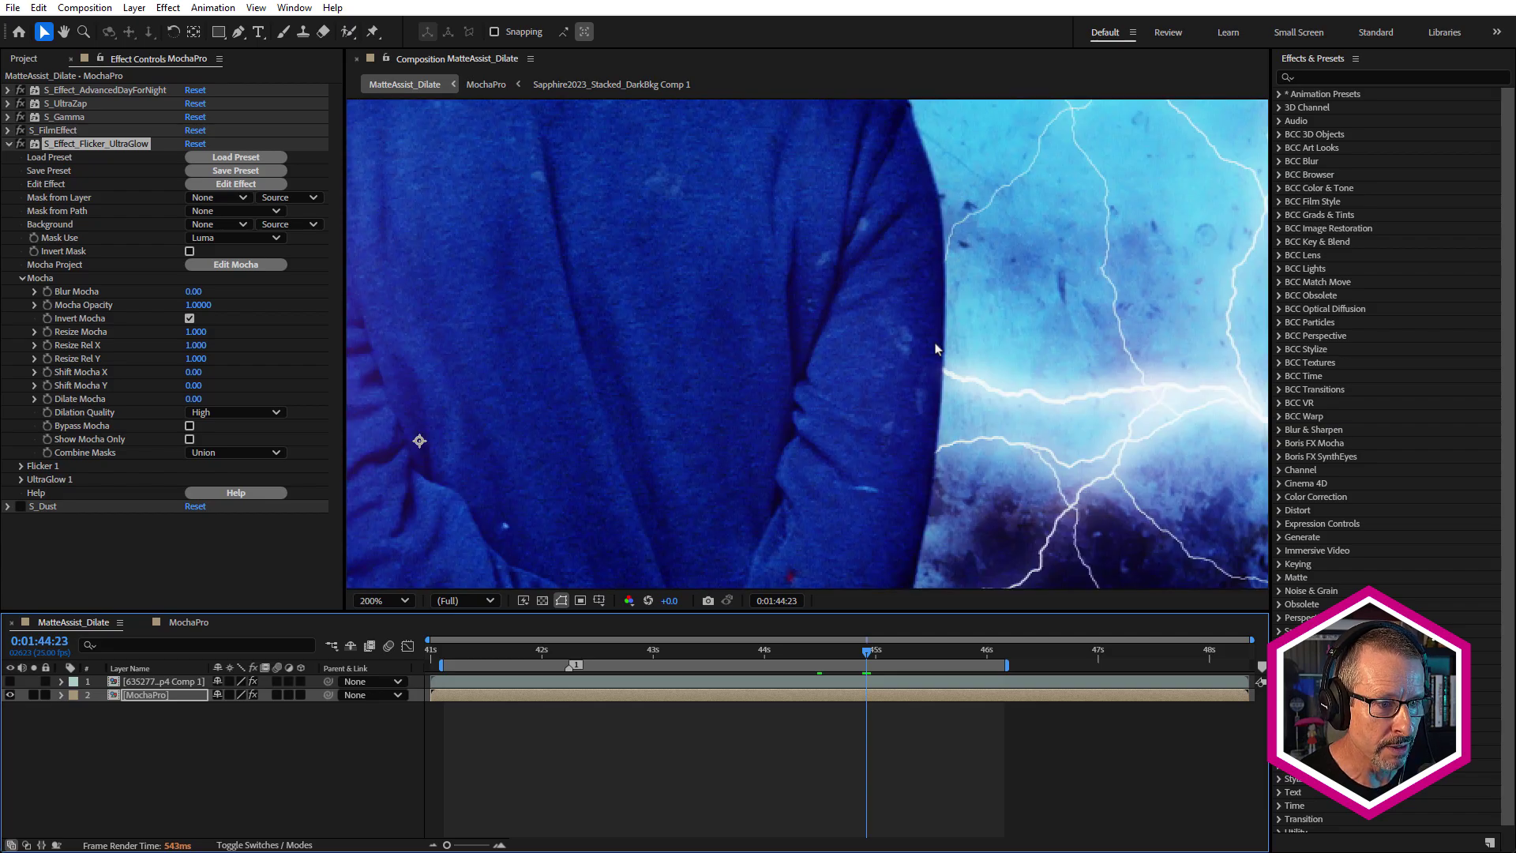
{"action": "scroll", "coordinate": [931, 356], "scroll_direction": "down", "scroll_amount": 1}
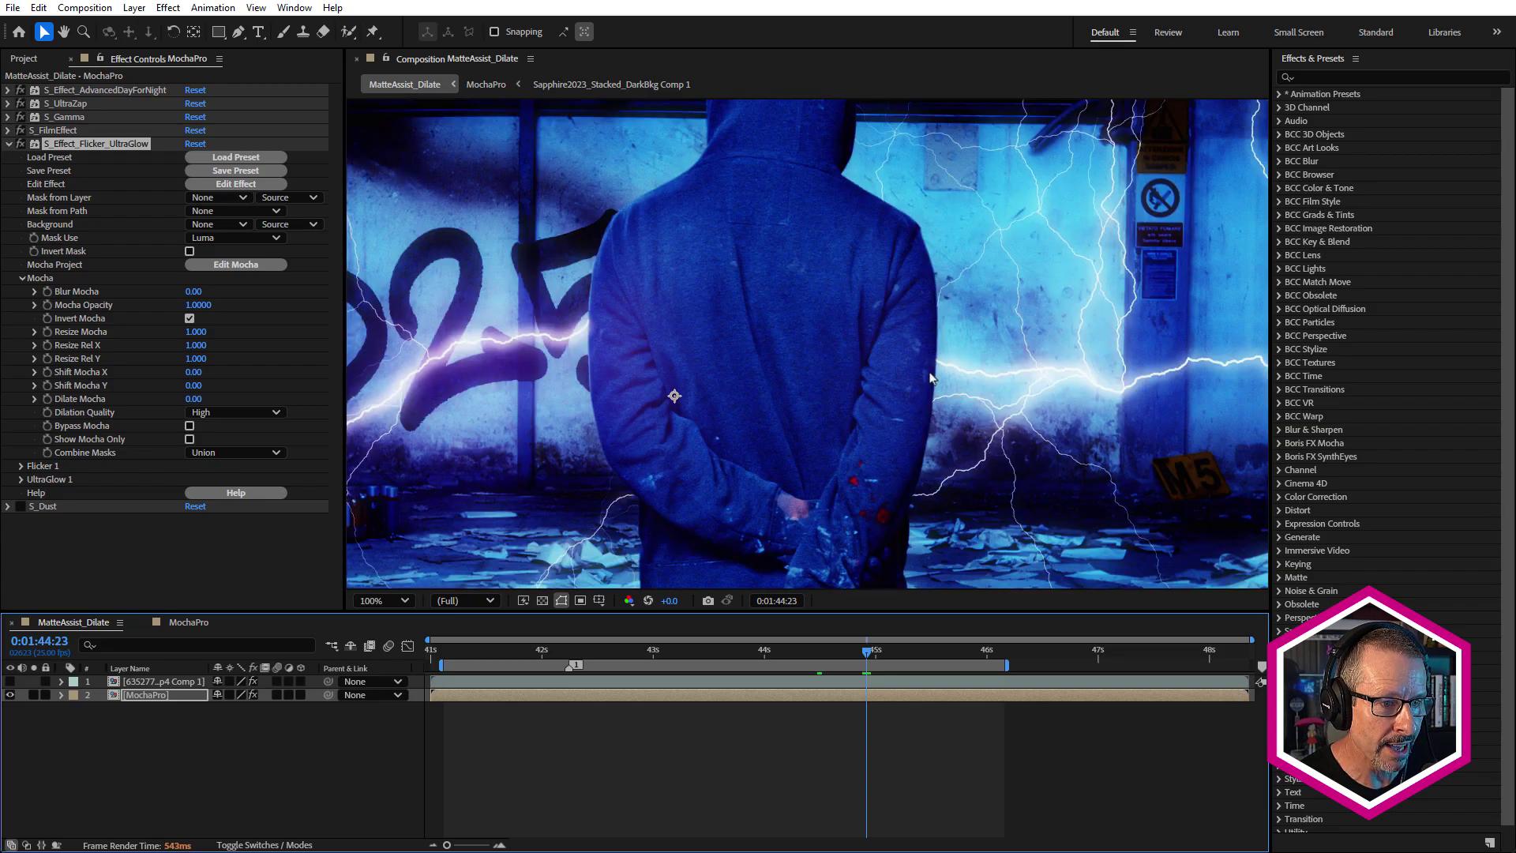
{"action": "key", "text": "ctrl+z"}
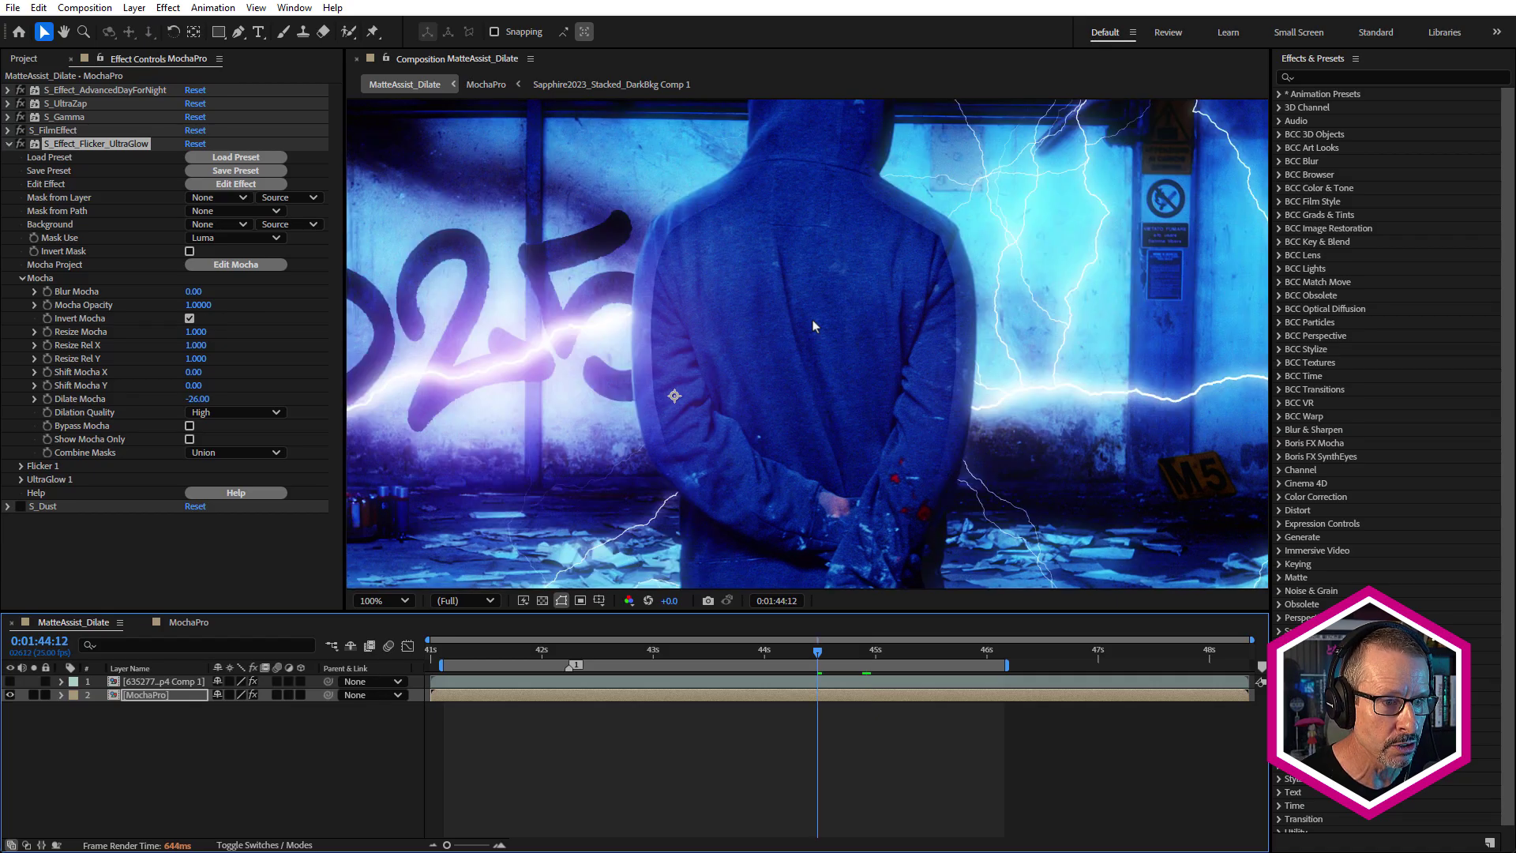
{"action": "key", "text": "ctrl+z"}
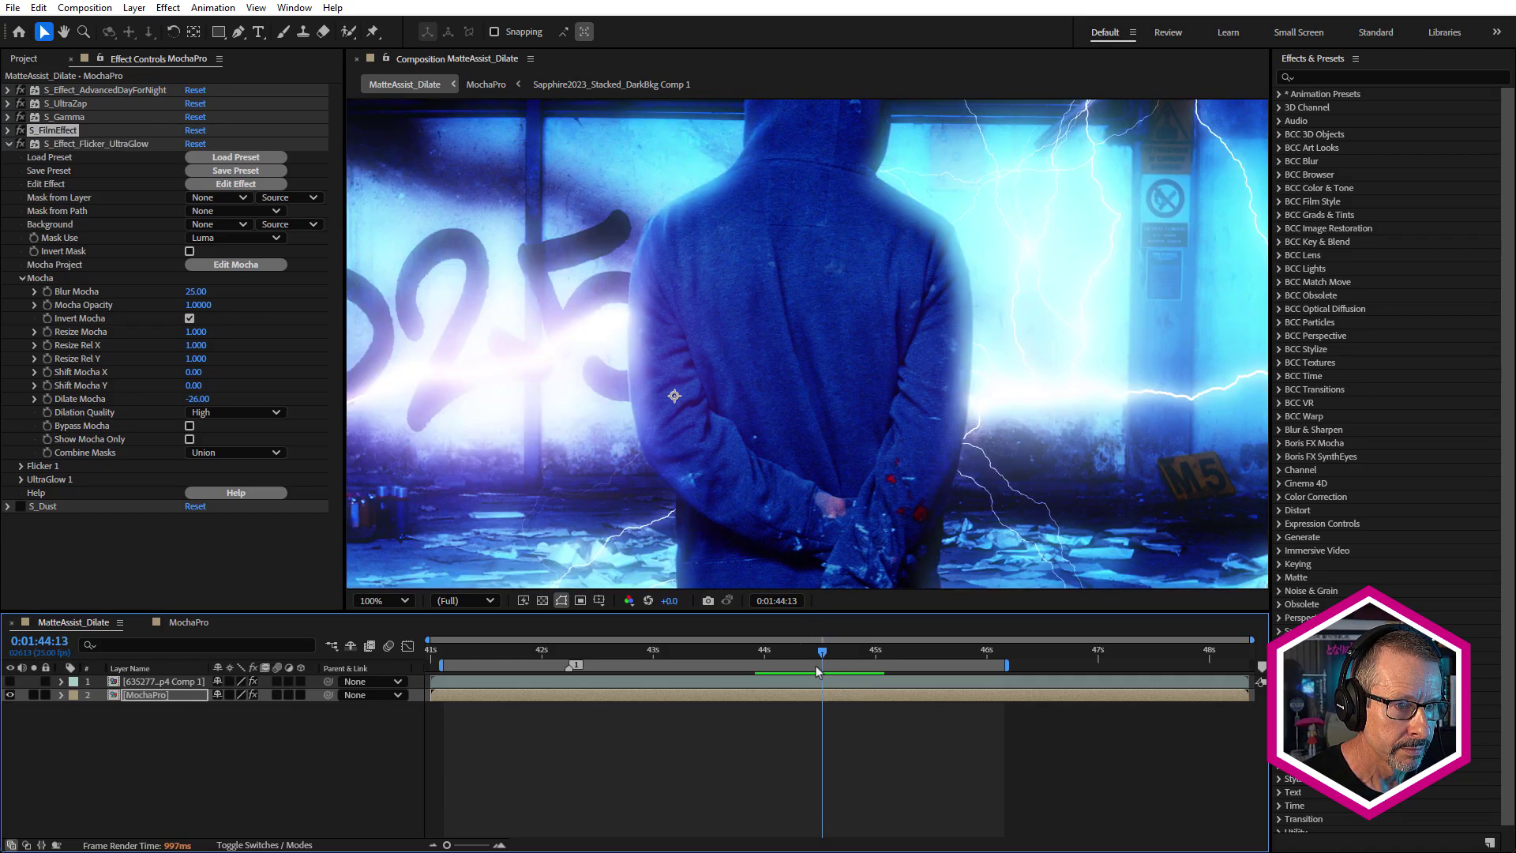
Review the glow wrapping softly around the figure's edges at 0:01:44:13 and 0:01:44:22.
{"action": "scroll", "coordinate": [979, 233], "scroll_direction": "up", "scroll_amount": 1}
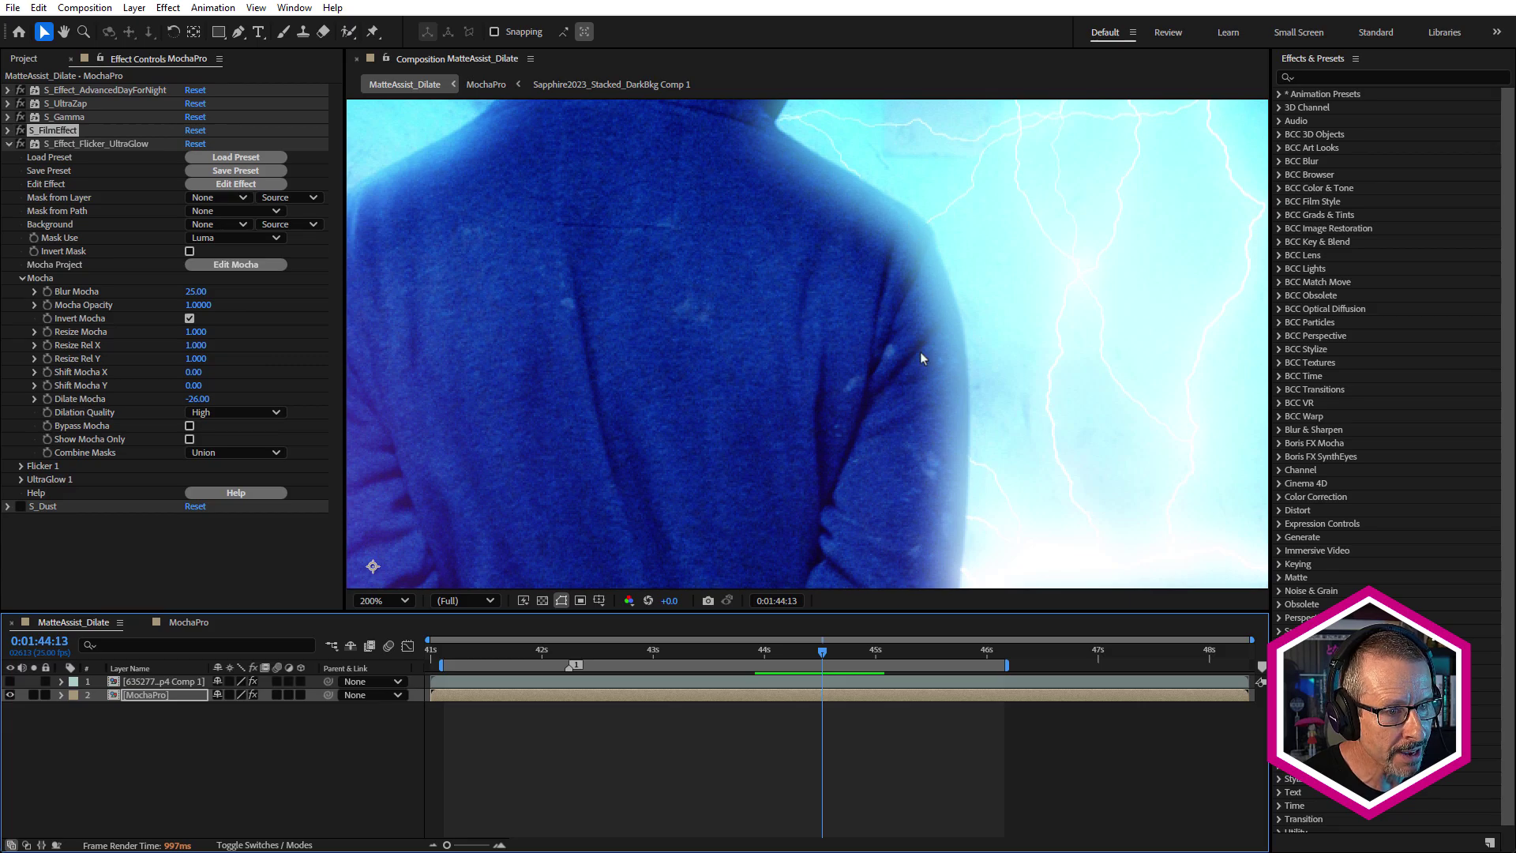
{"action": "scroll", "coordinate": [903, 257], "scroll_direction": "down", "scroll_amount": 1}
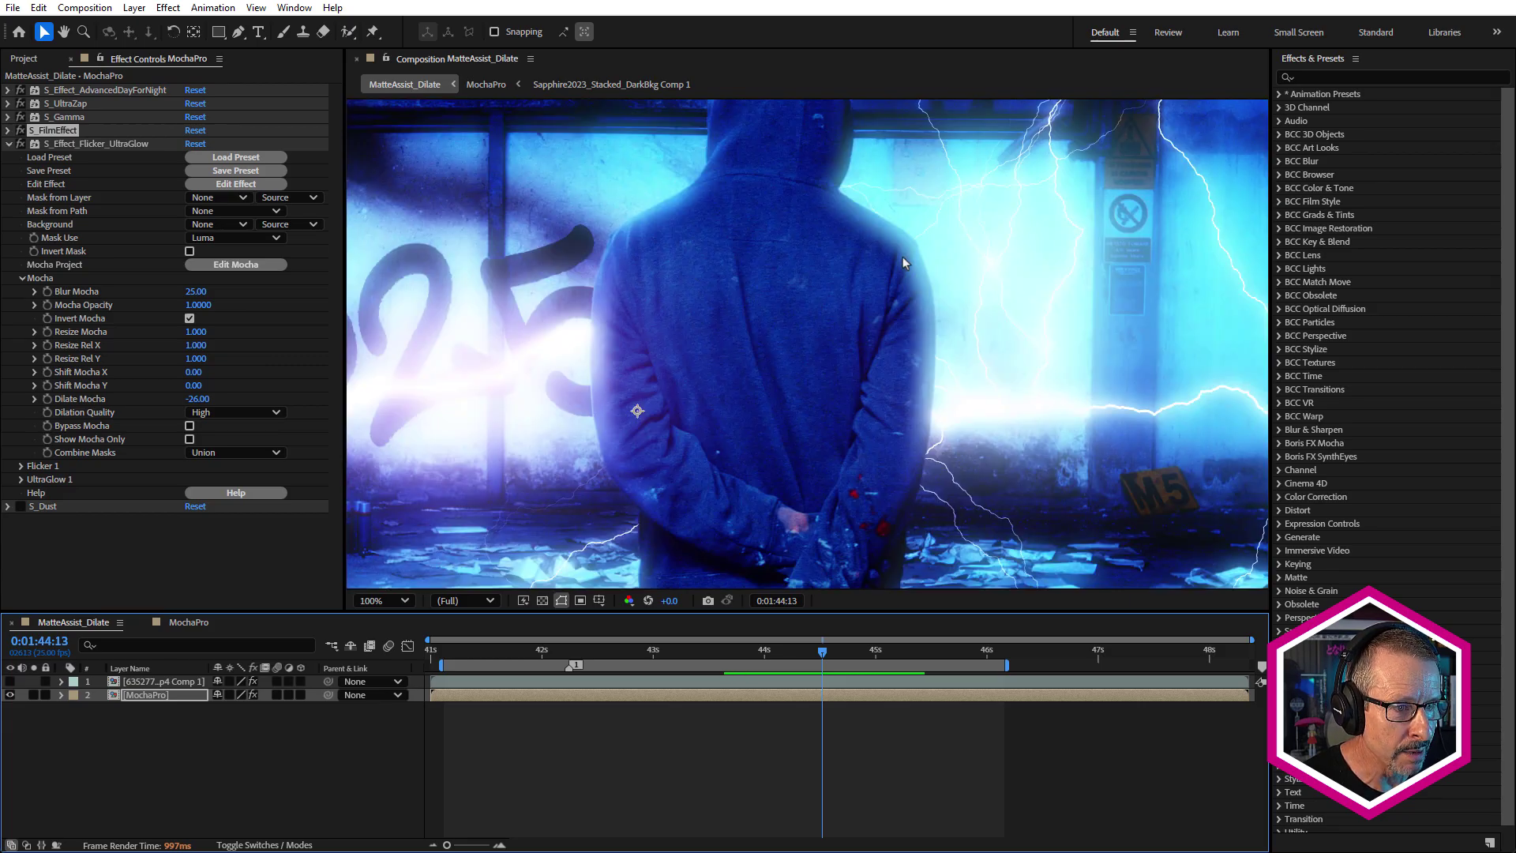
{"action": "left_click_drag", "start_coordinate": [834, 658], "coordinate": [865, 677]}
{"action": "scroll", "coordinate": [869, 403], "scroll_direction": "down", "scroll_amount": 1}
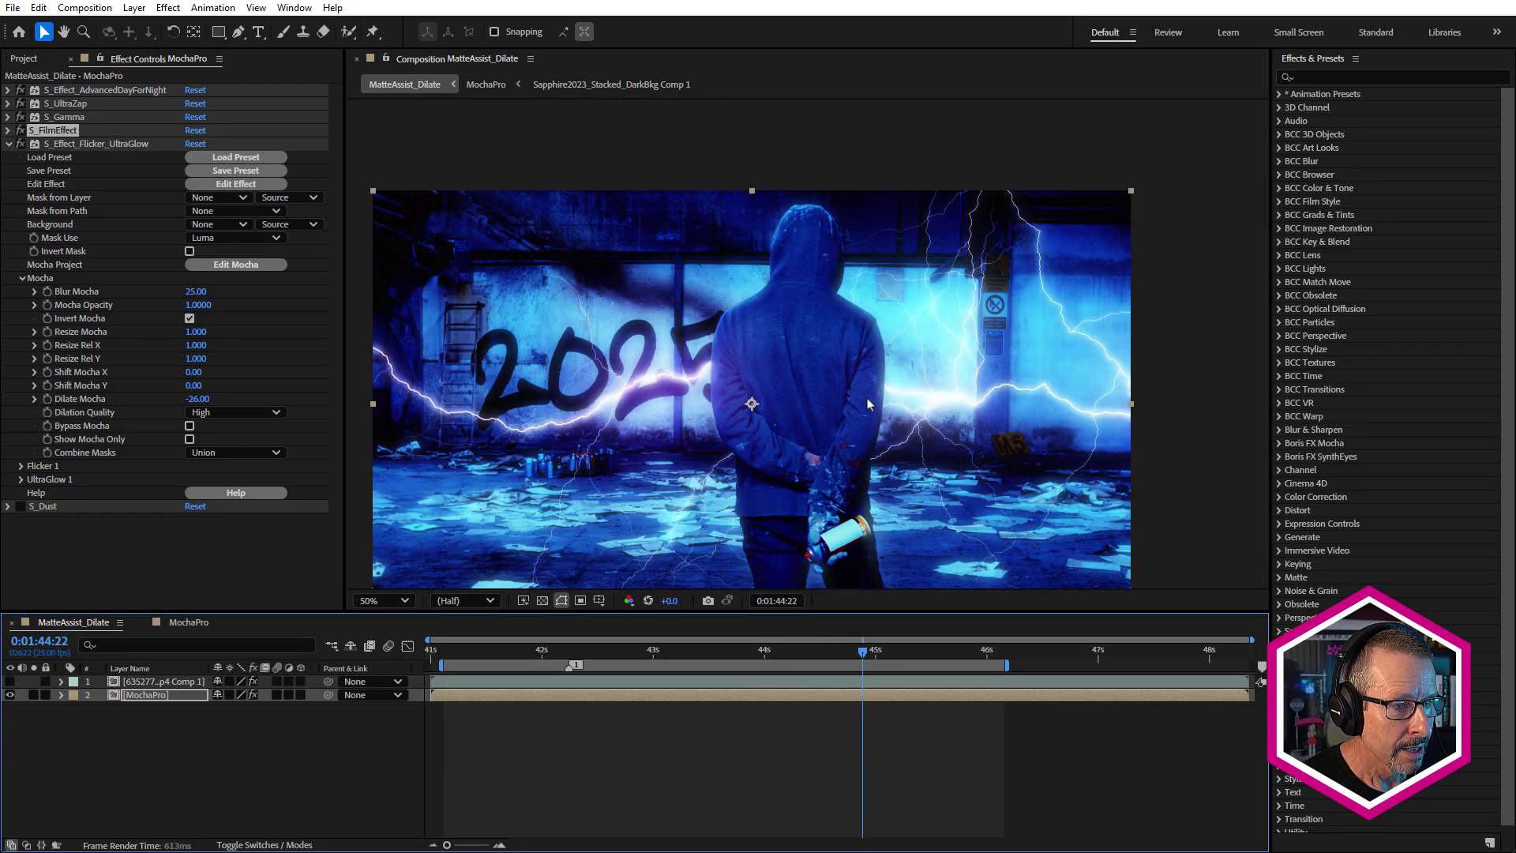